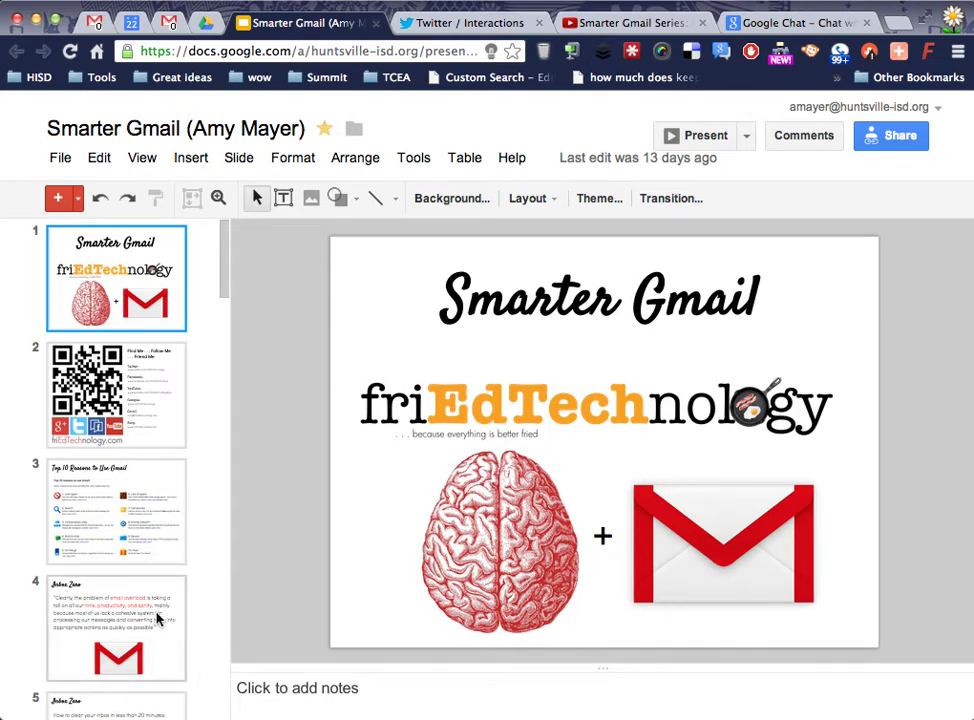
- Search the Chrome Web Store for 'google voice' and browse the Google Voice extension results
scroll(128, 522, down, 2)
scroll(128, 522, down, 10)
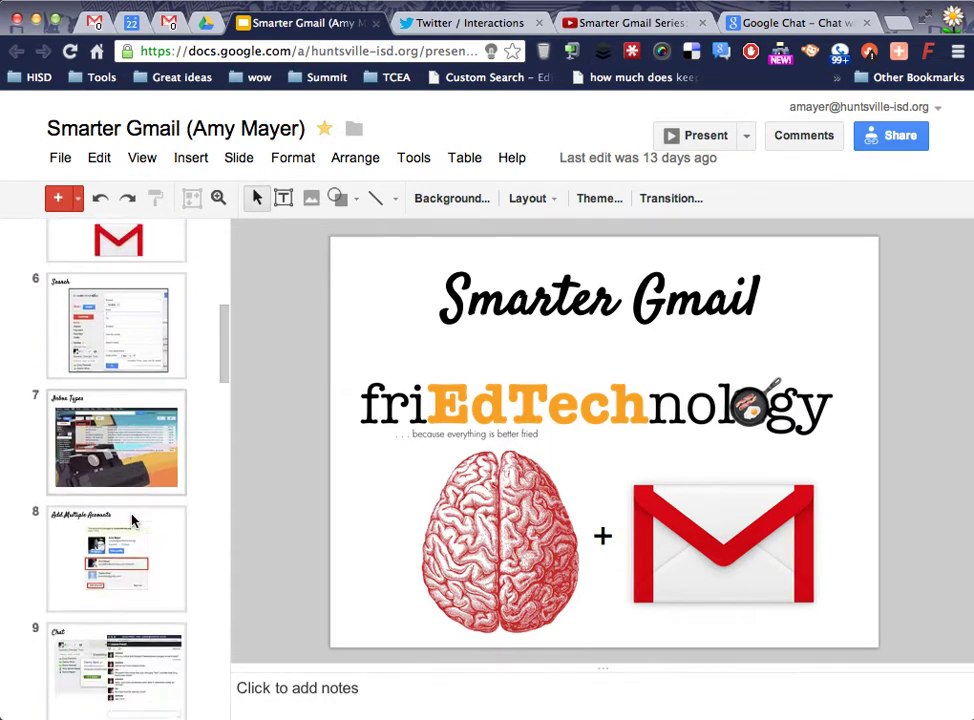
scroll(133, 520, down, 5)
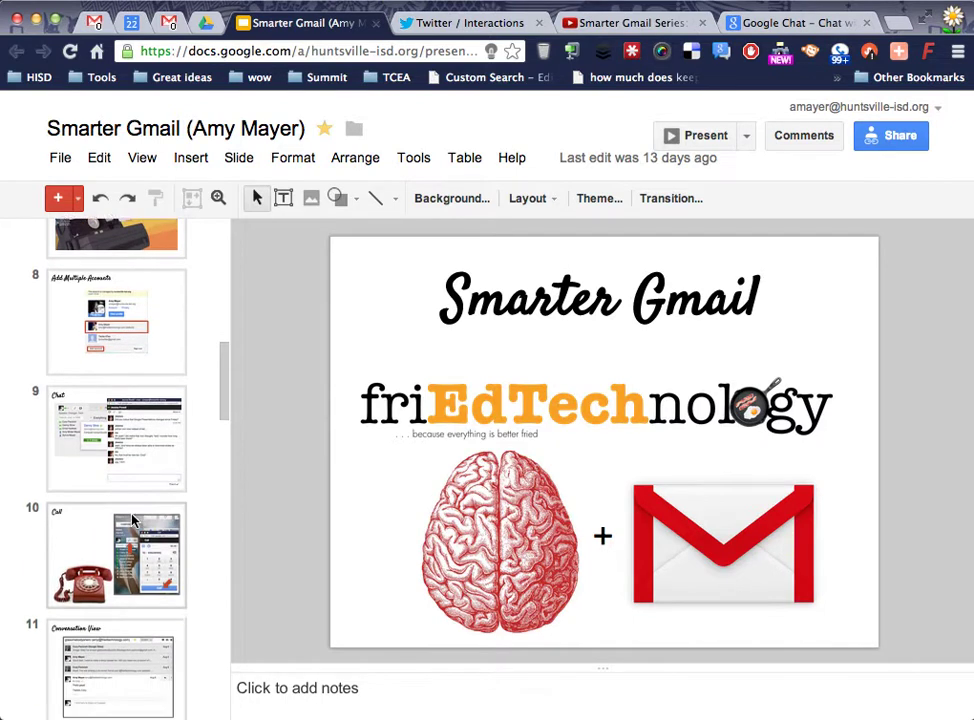
scroll(133, 520, down, 3)
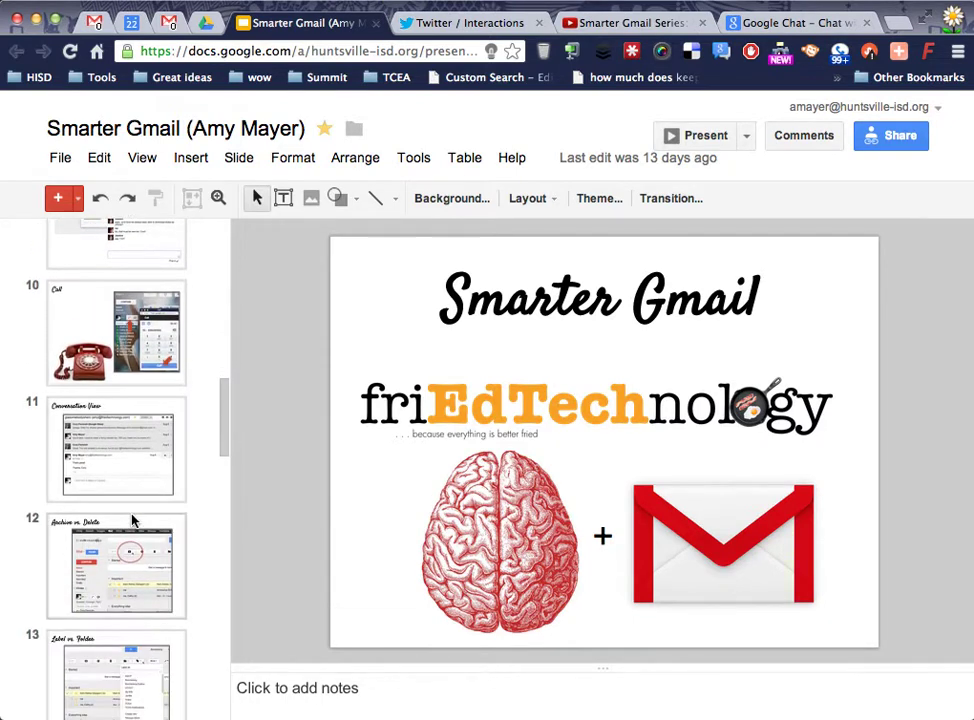
scroll(133, 520, up, 2)
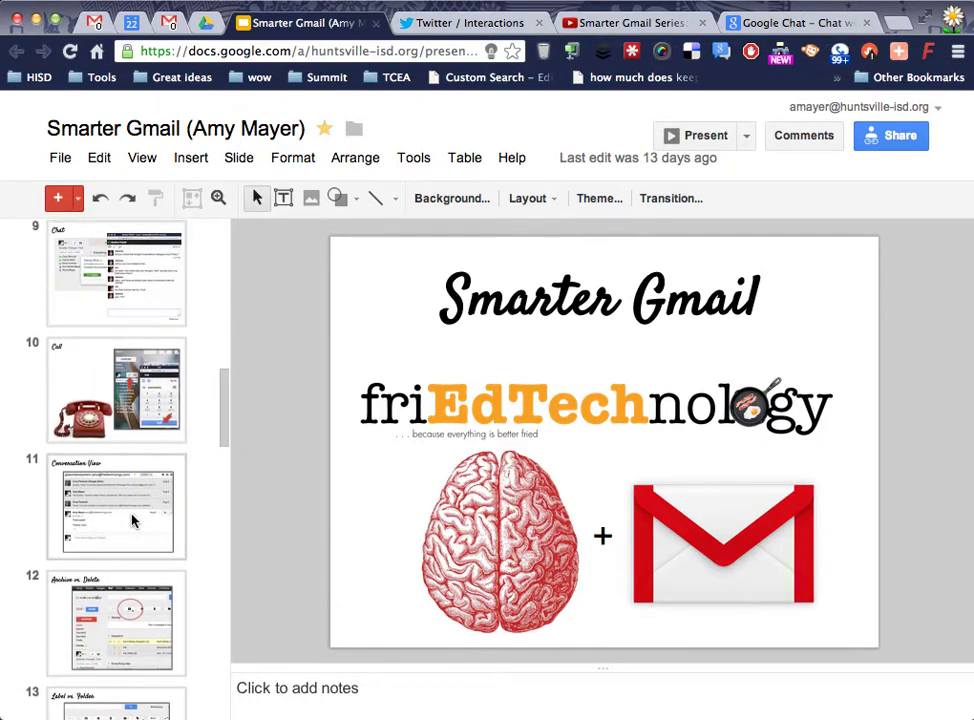
scroll(133, 520, down, 3)
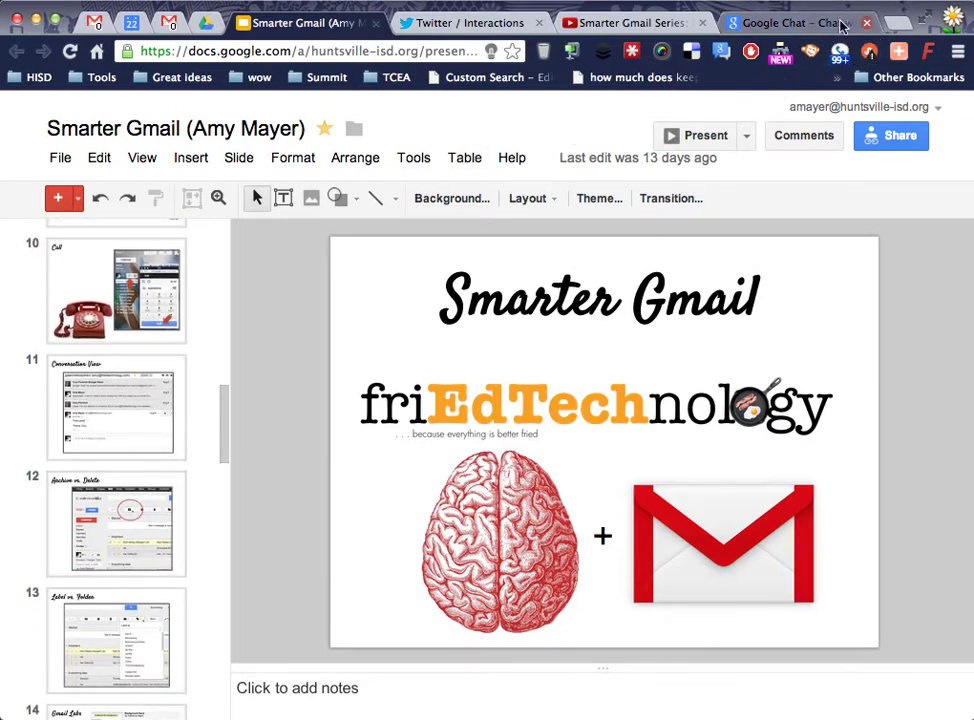
click(902, 26)
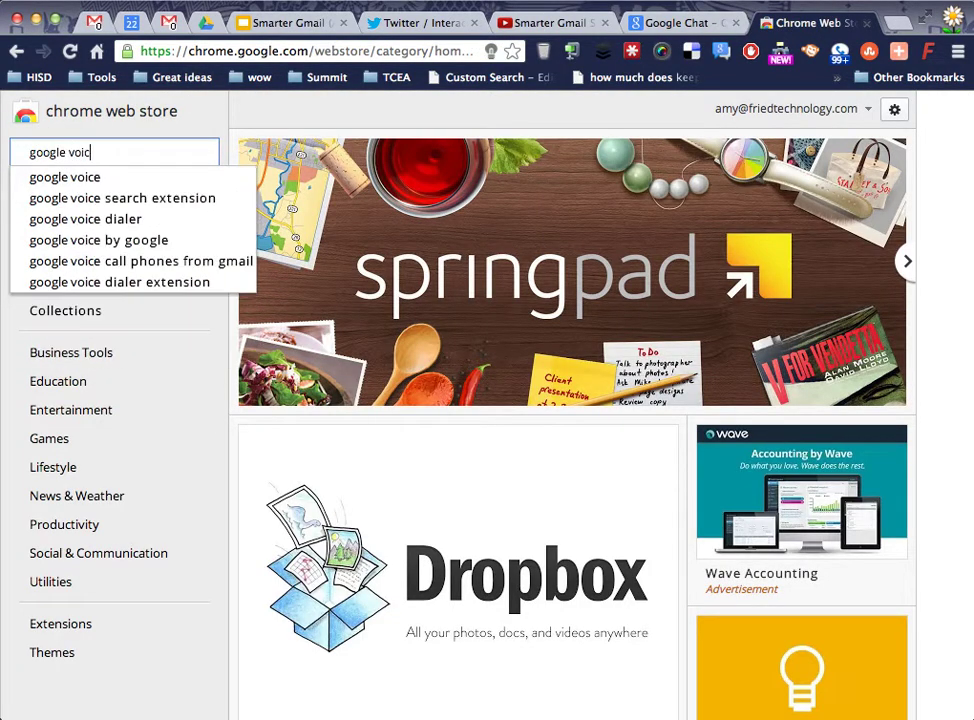
key(Return)
scroll(532, 345, down, 5)
scroll(559, 402, down, 3)
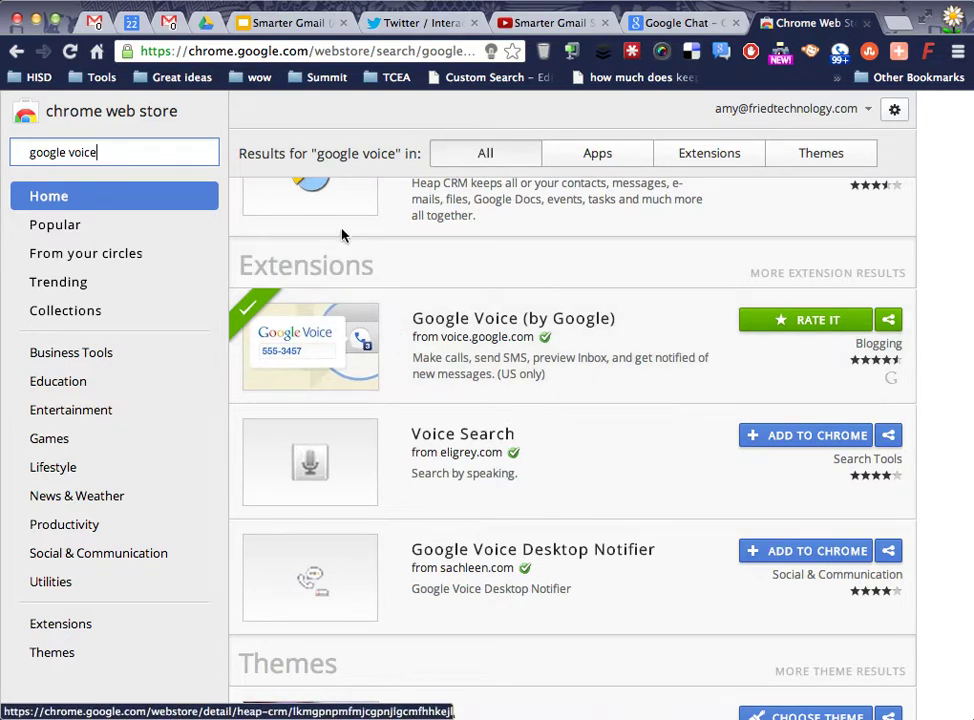
- Switch to the Smarter Gmail deck and display slide 11, 'Conversation View'
click(285, 22)
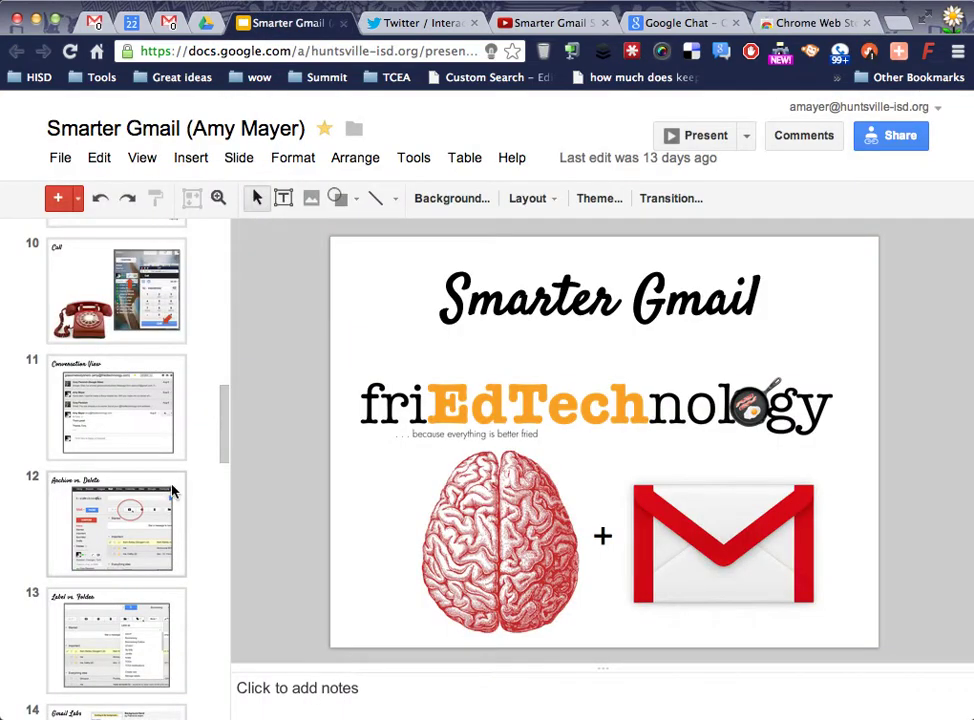
click(125, 428)
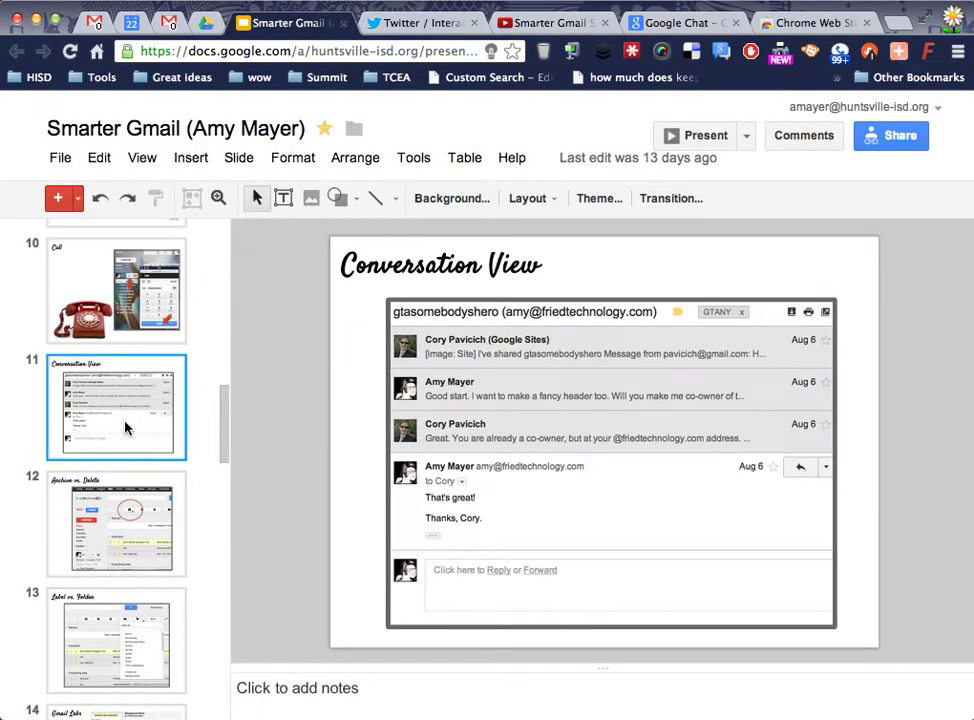
- Switch to Gmail and open the General settings page showing Conversation view on
click(95, 23)
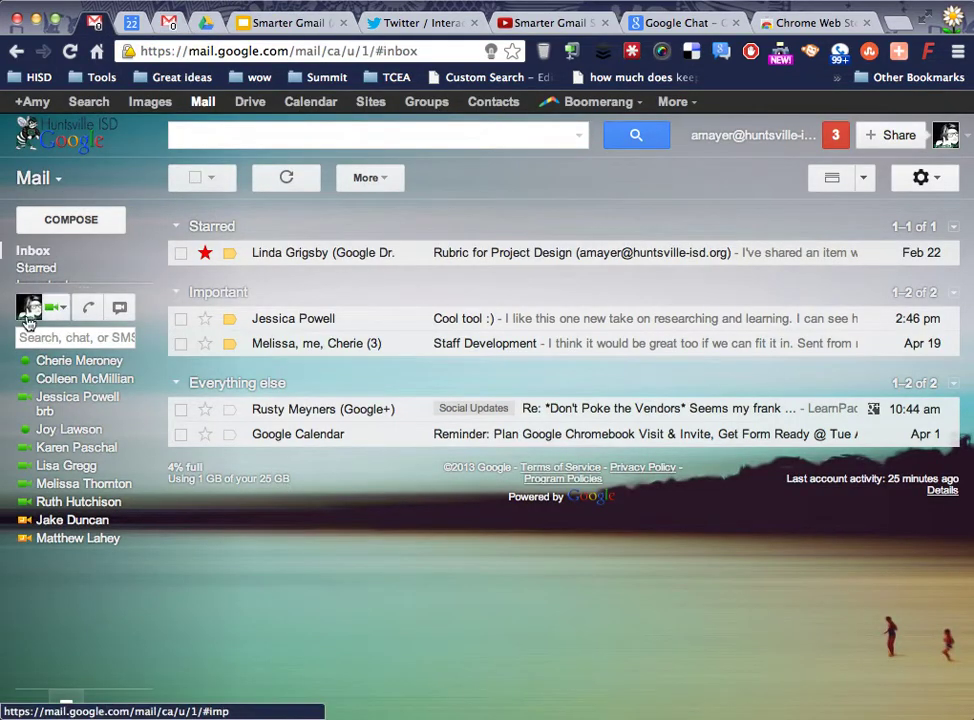
mouse_move(22, 282)
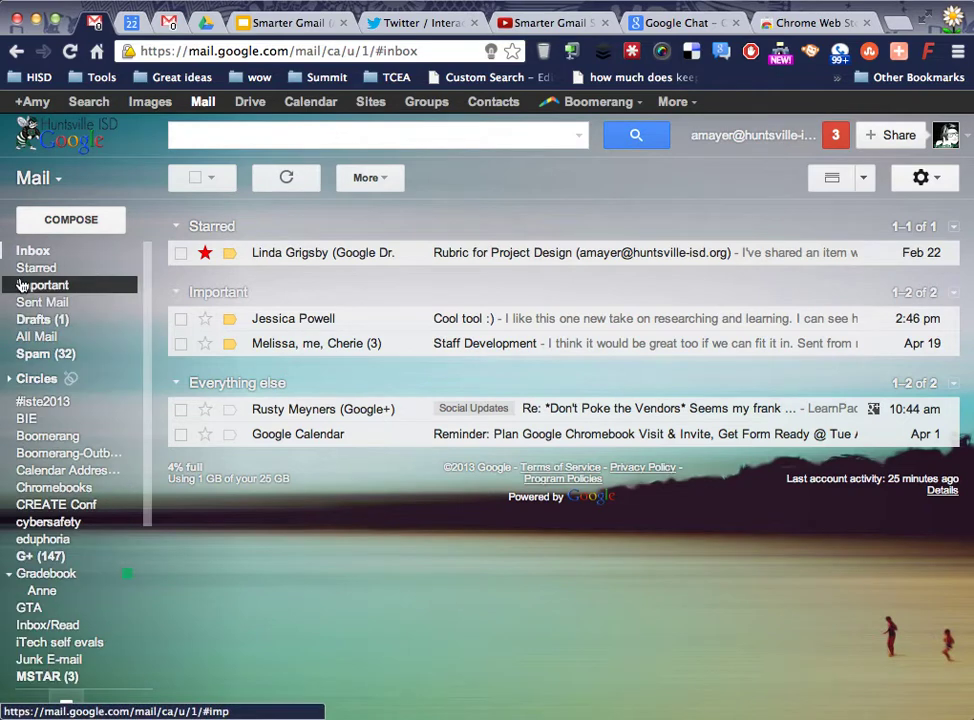
click(926, 180)
click(798, 296)
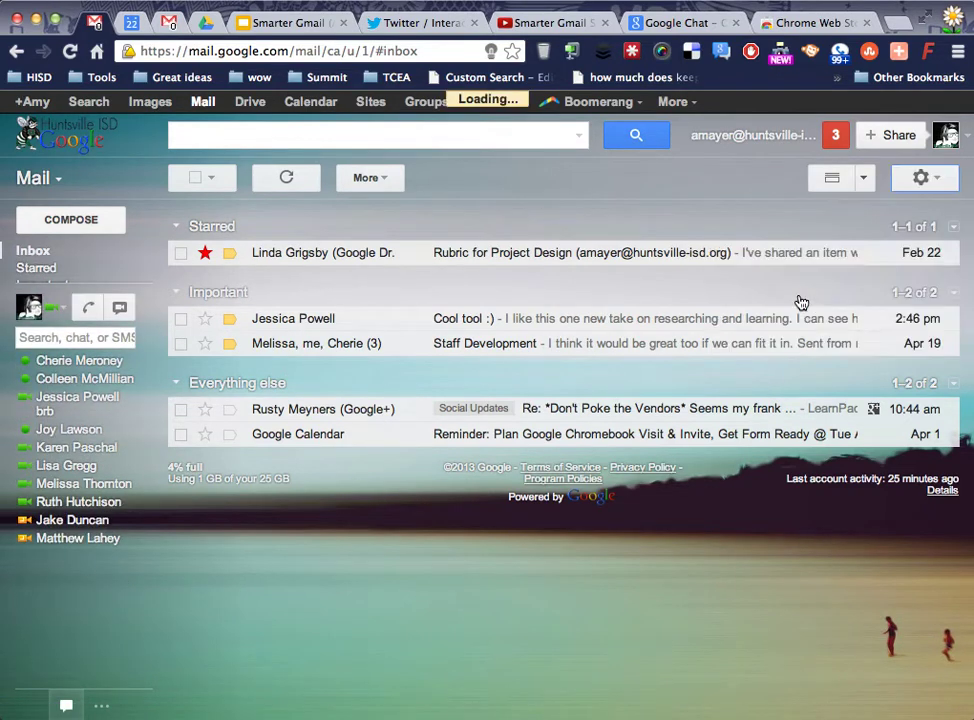
scroll(489, 483, down, 2)
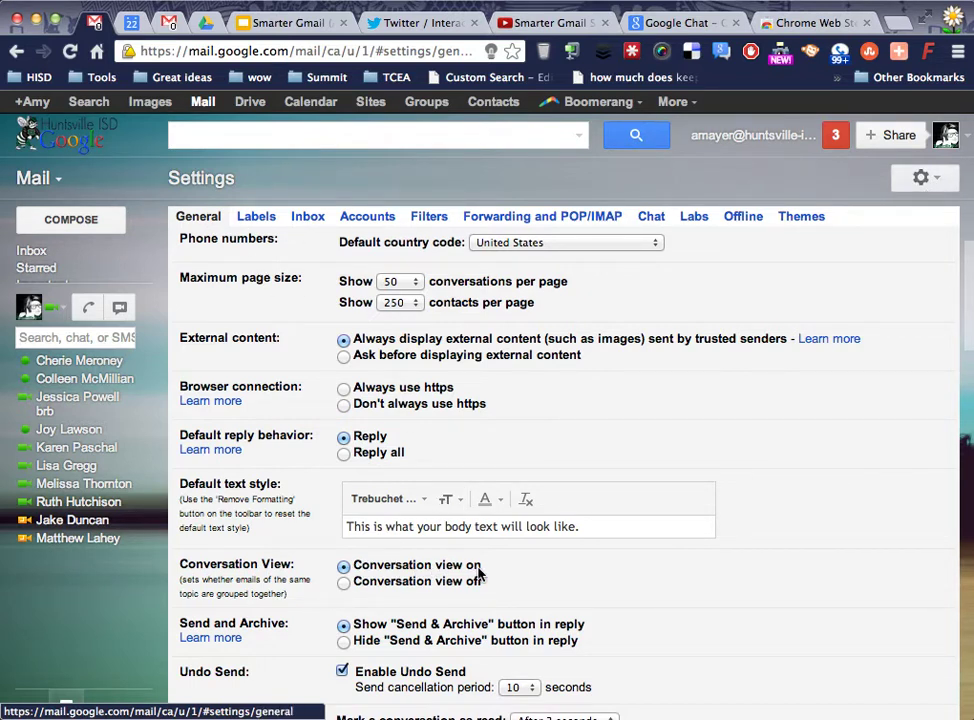
- Leave settings and list every message in All Mail
click(33, 251)
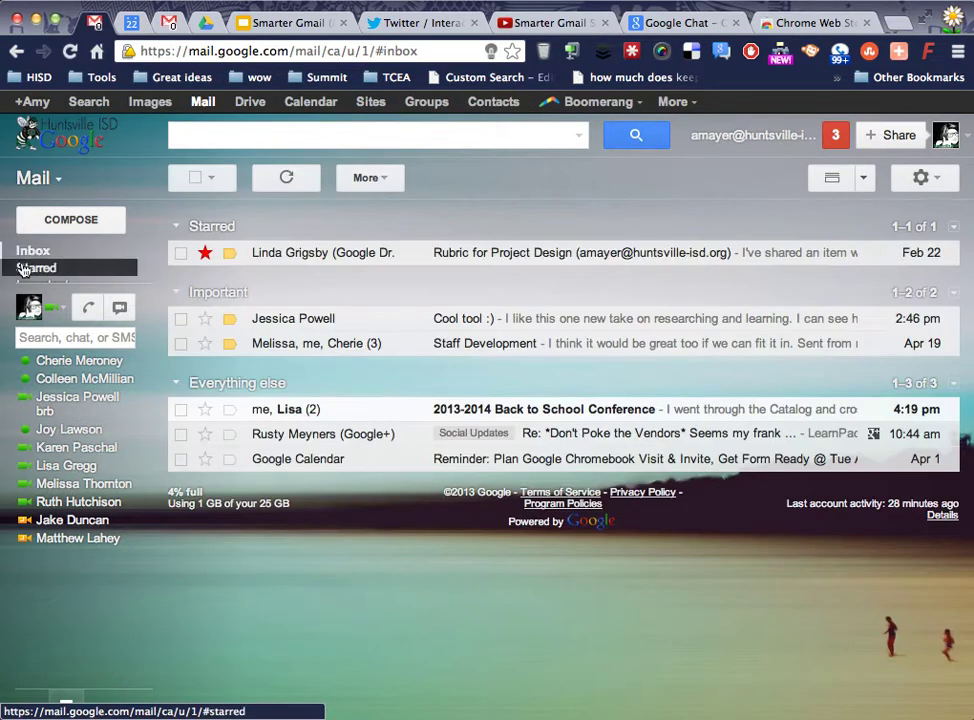
mouse_move(24, 284)
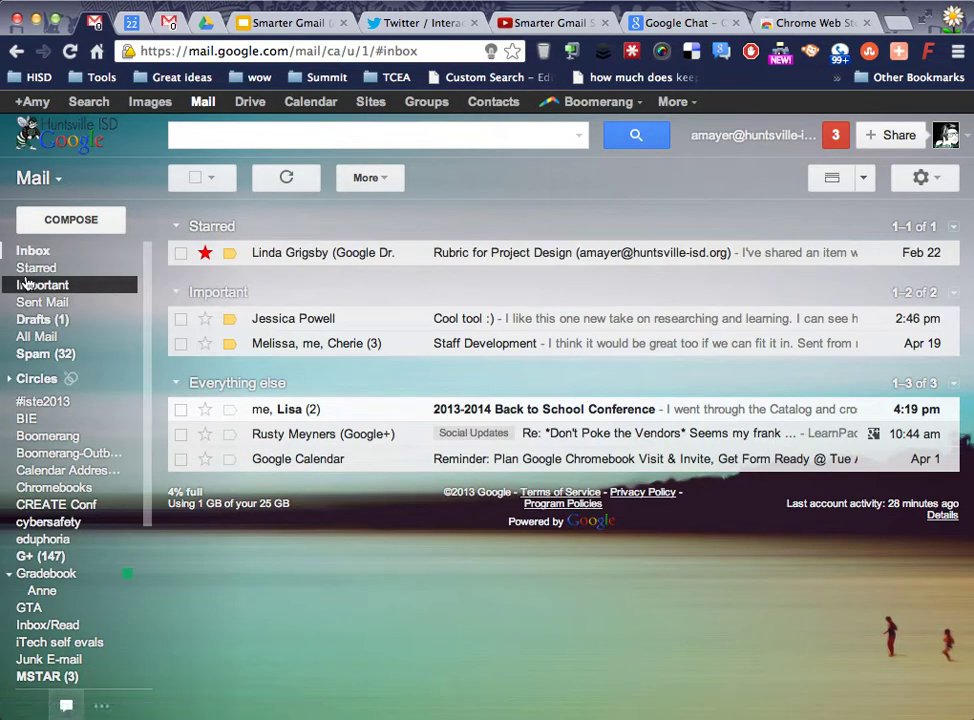
click(50, 340)
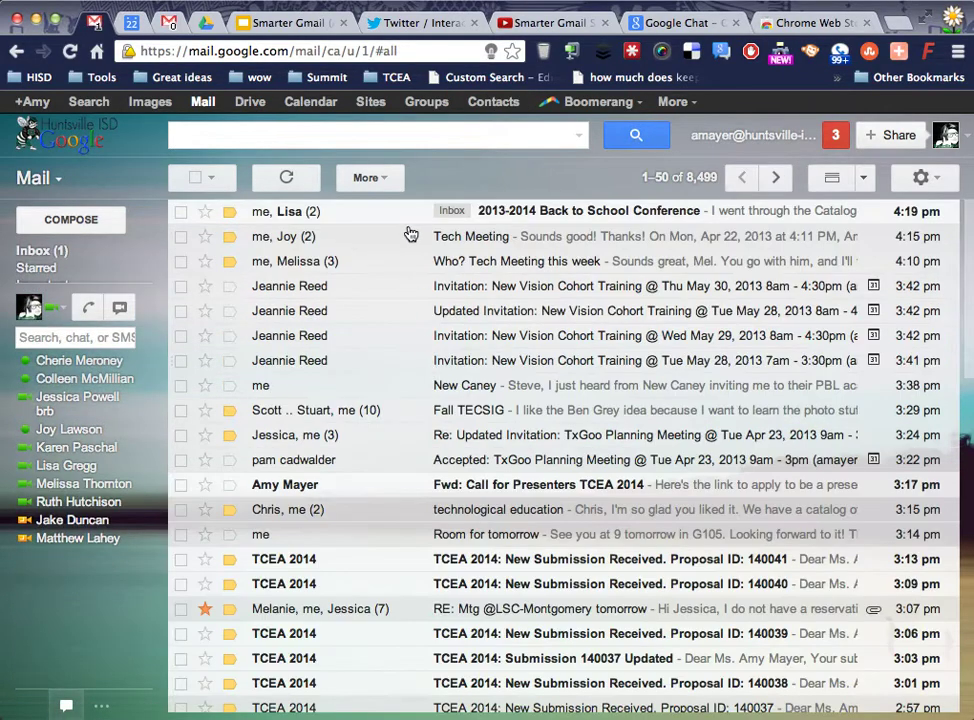
scroll(420, 230, down, 4)
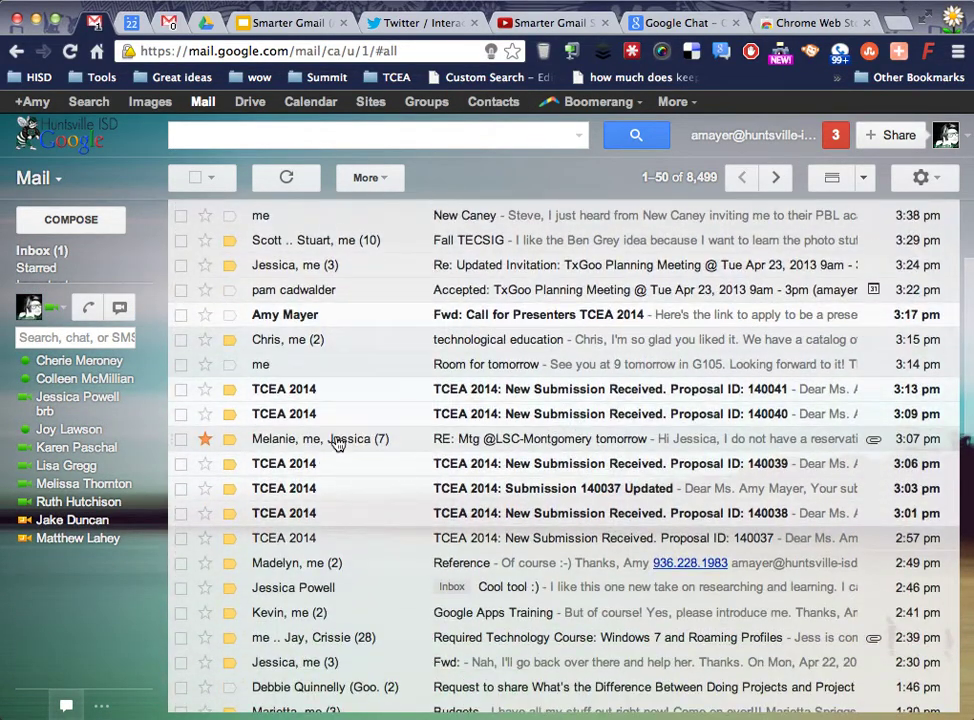
click(337, 440)
scroll(348, 341, down, 5)
scroll(360, 352, up, 5)
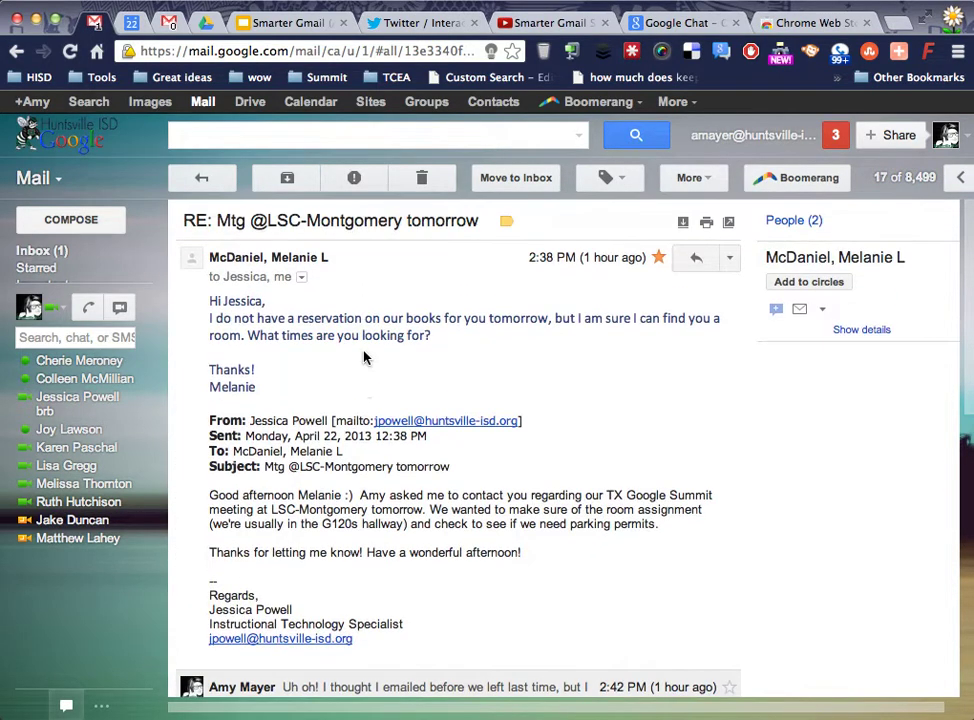
scroll(363, 357, down, 5)
scroll(366, 357, down, 1)
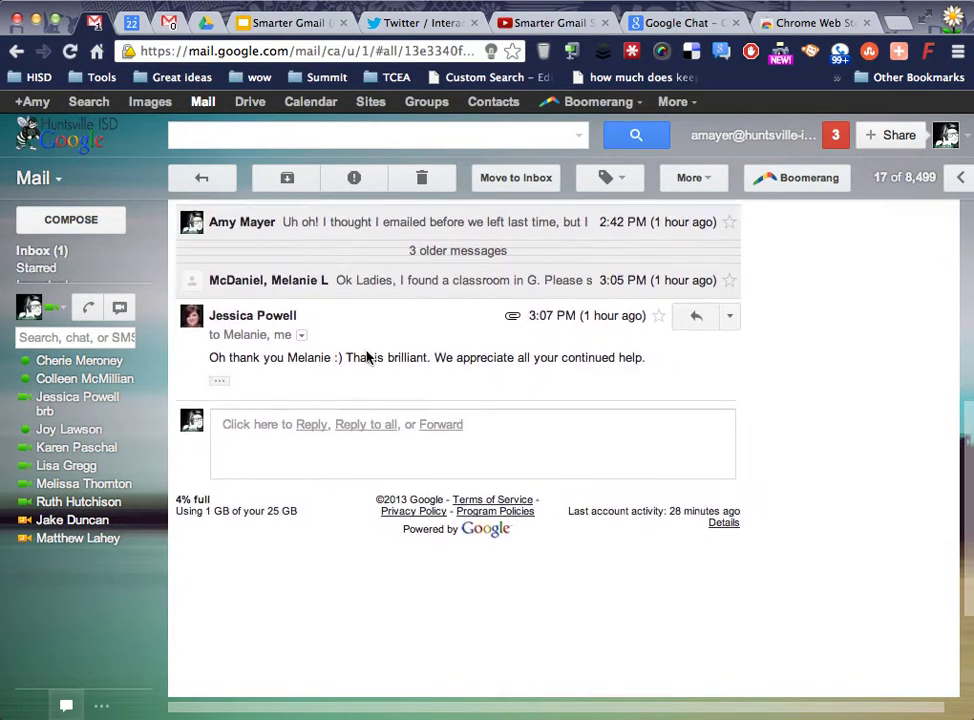
scroll(367, 355, up, 5)
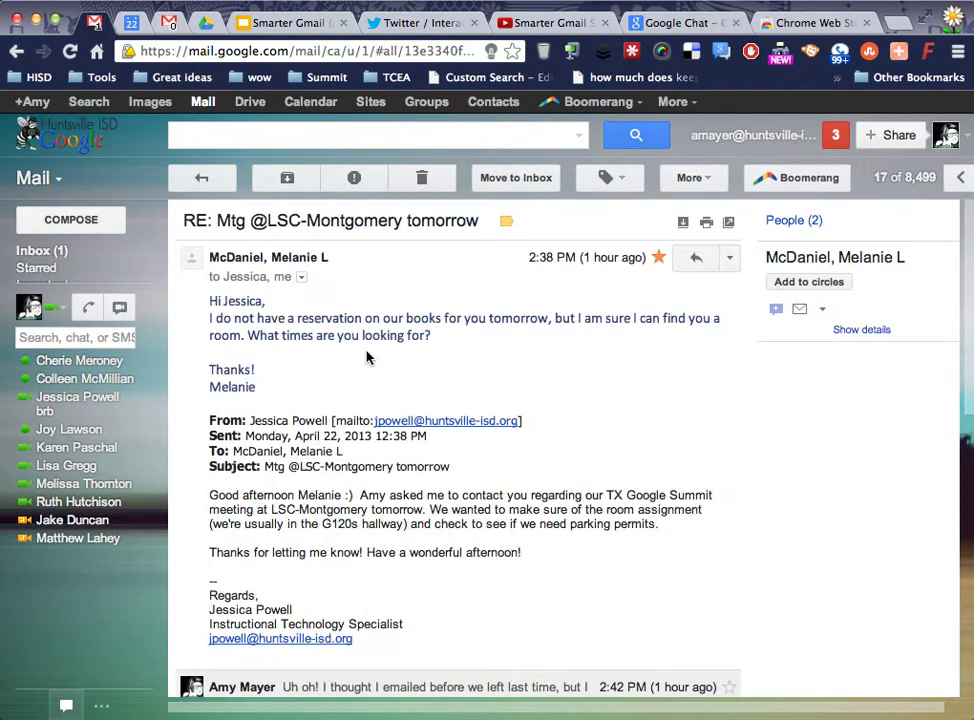
scroll(378, 437, down, 5)
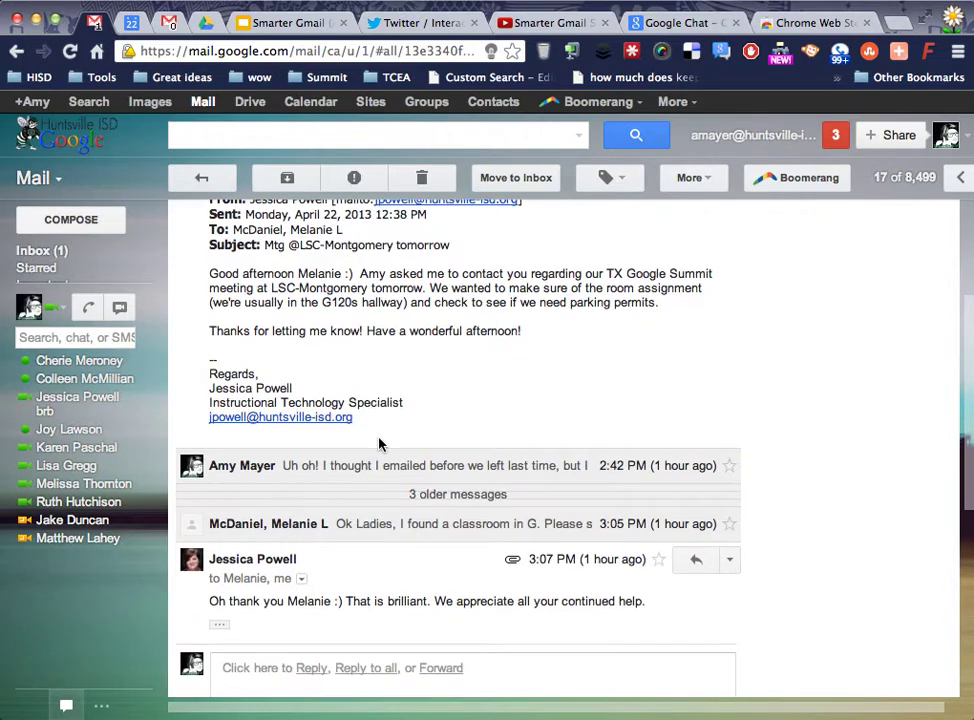
scroll(378, 440, up, 5)
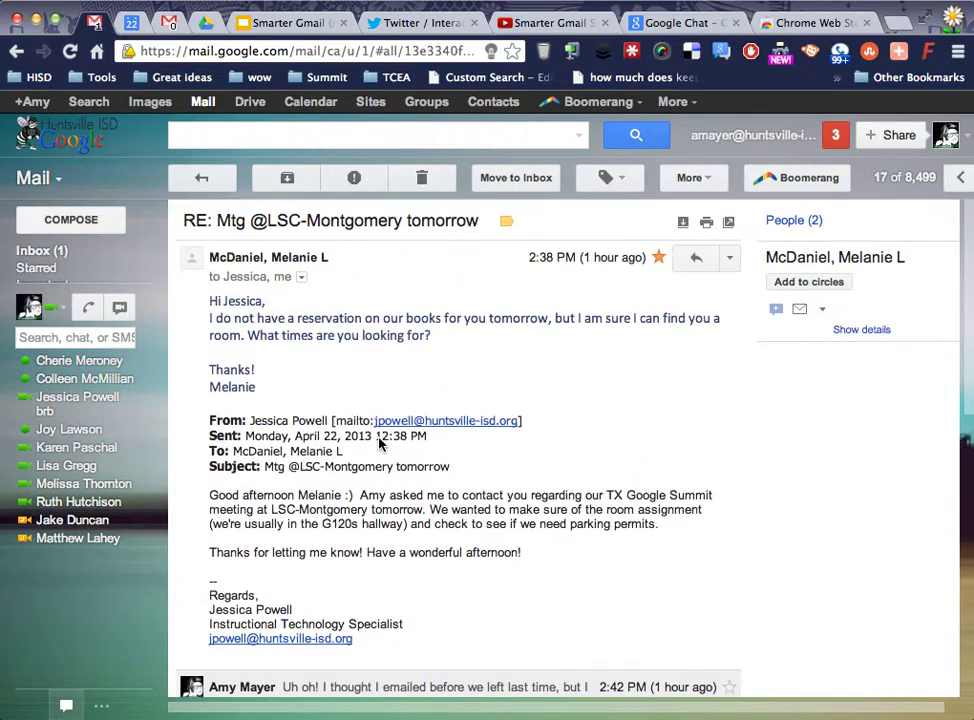
- Move the LSC-Montgomery meeting conversation to the Inbox and return to the inbox list
click(402, 258)
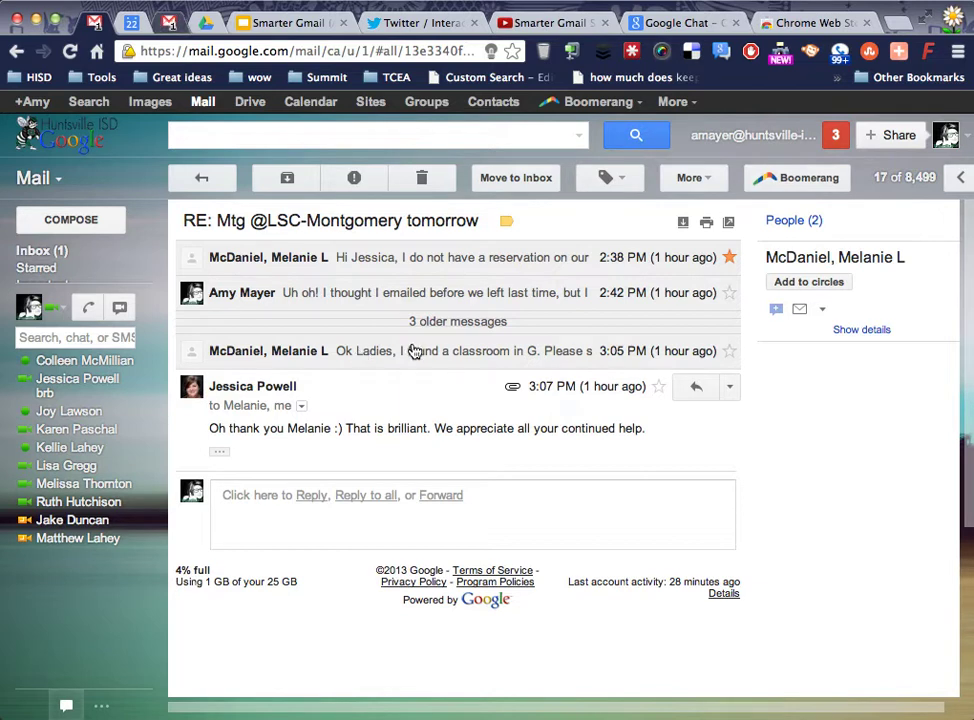
mouse_move(322, 357)
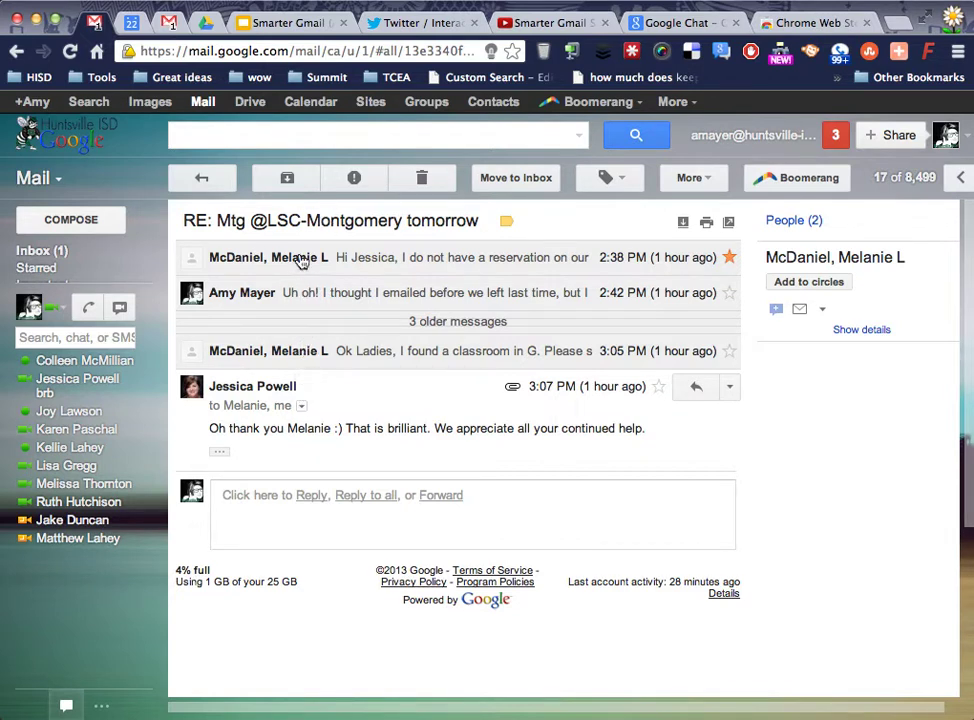
mouse_move(301, 259)
click(546, 181)
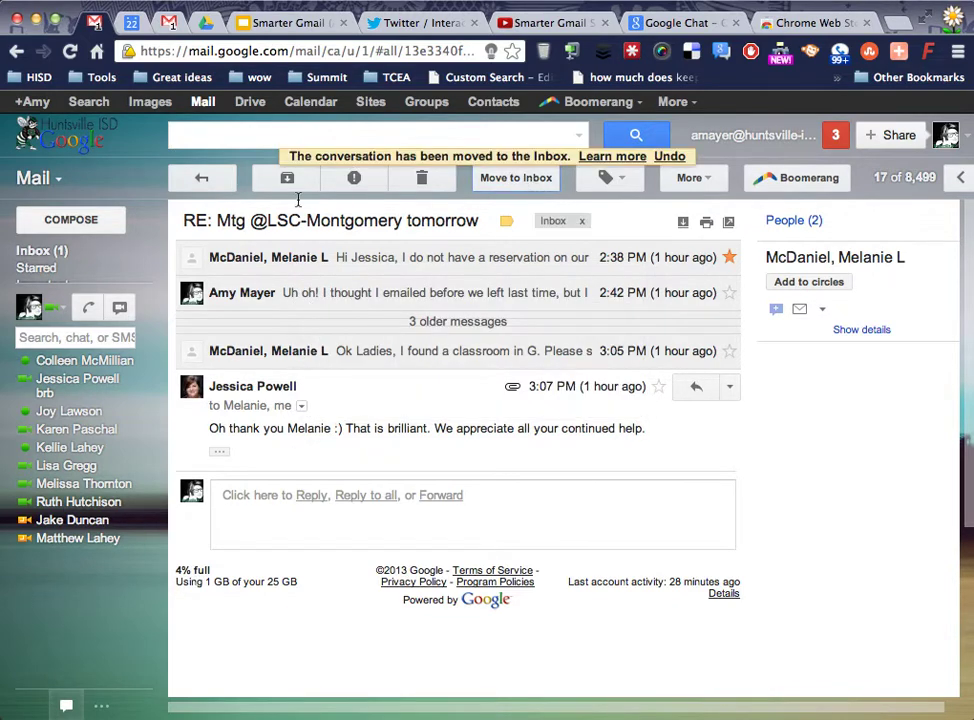
click(56, 252)
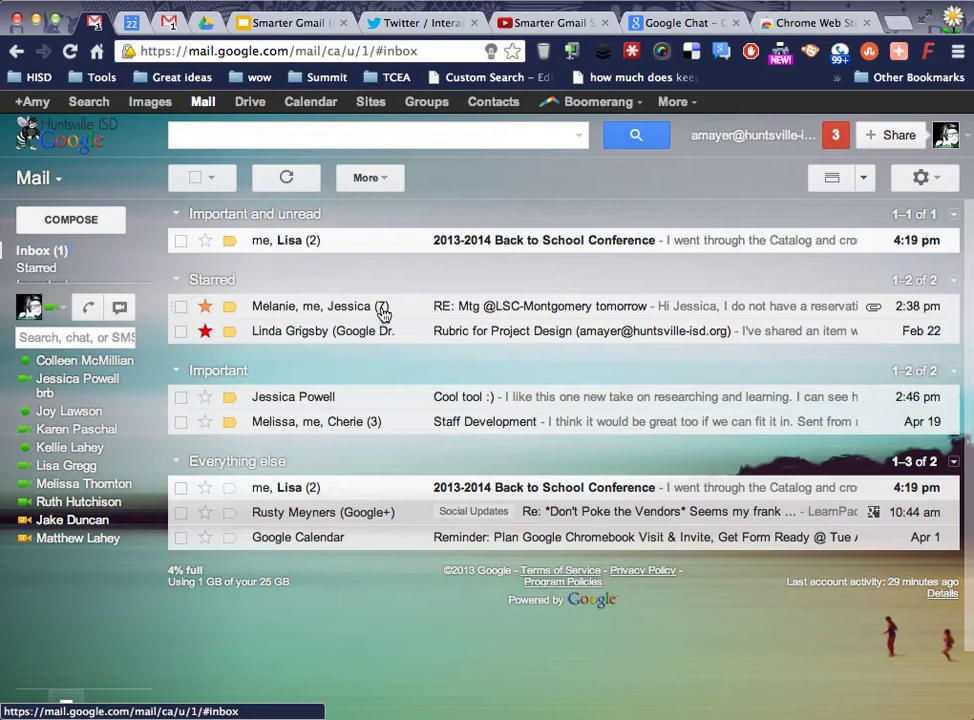
- Set Conversation view to off in General settings, keep the change, and save it
click(925, 180)
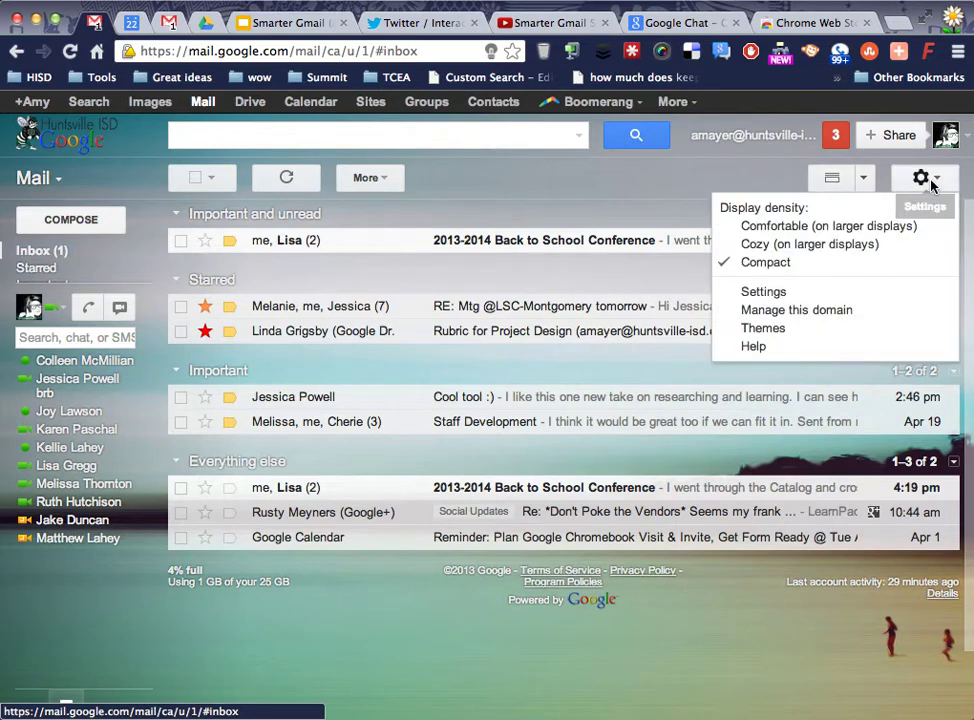
click(806, 292)
scroll(390, 513, down, 3)
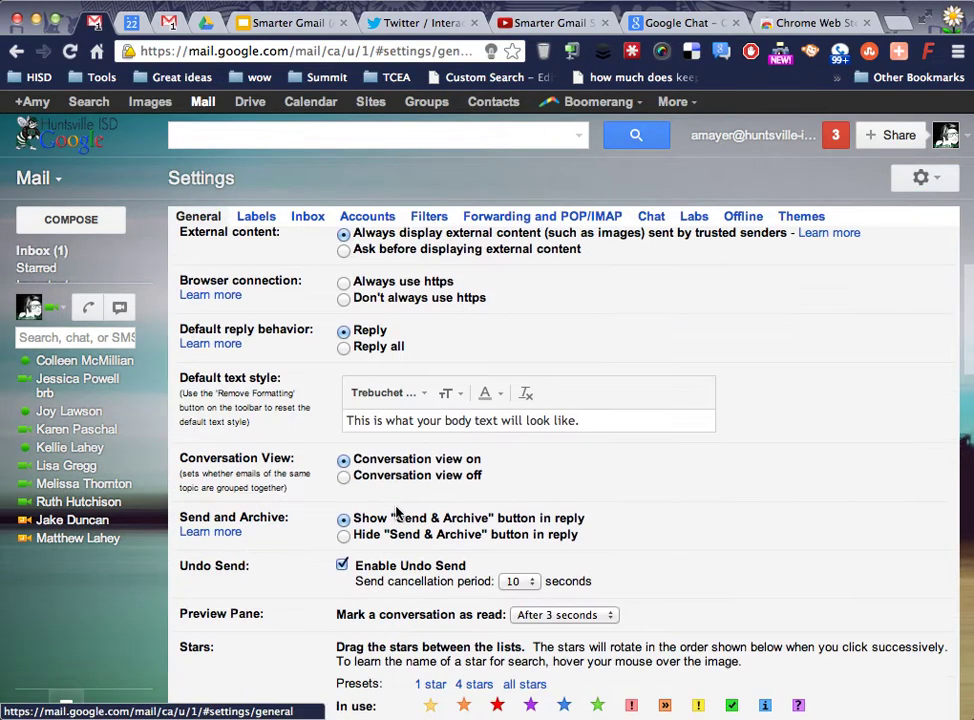
click(342, 477)
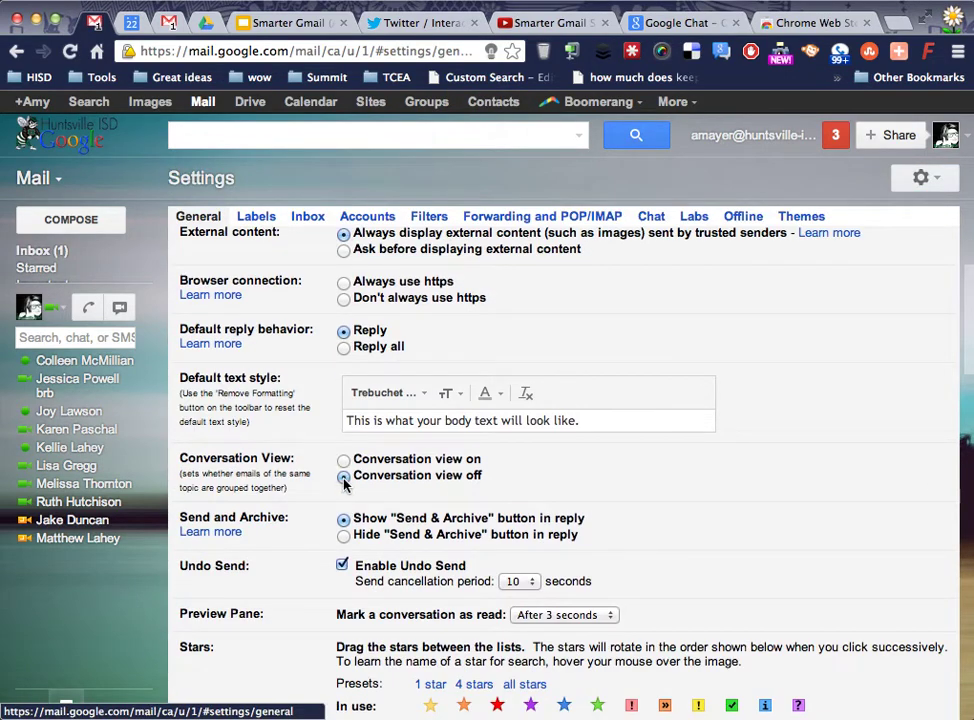
click(70, 257)
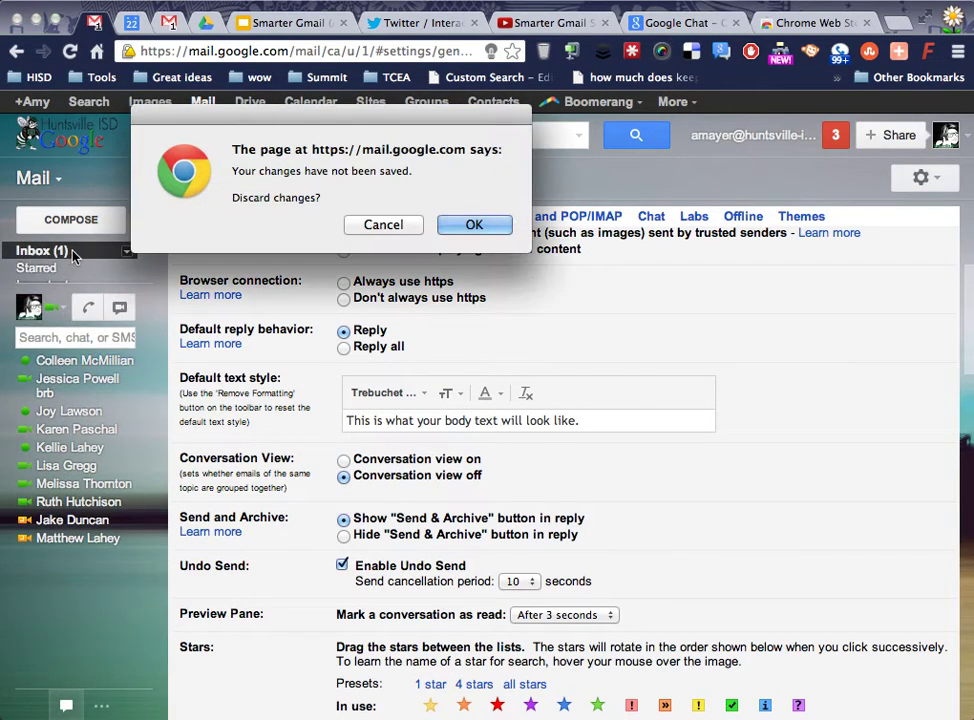
click(380, 225)
scroll(535, 498, down, 15)
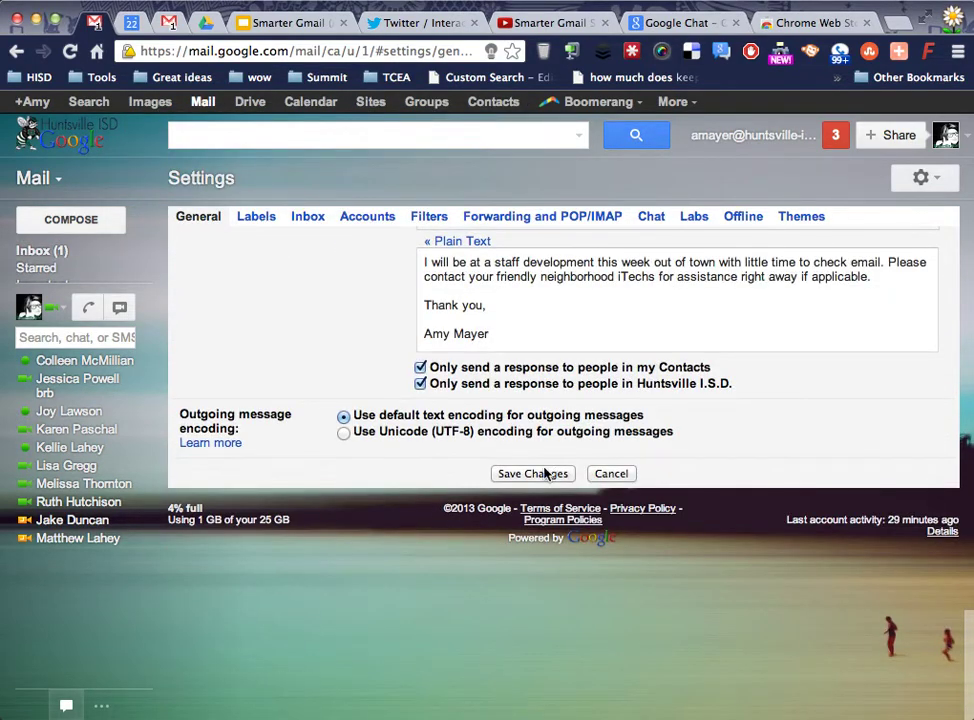
click(533, 473)
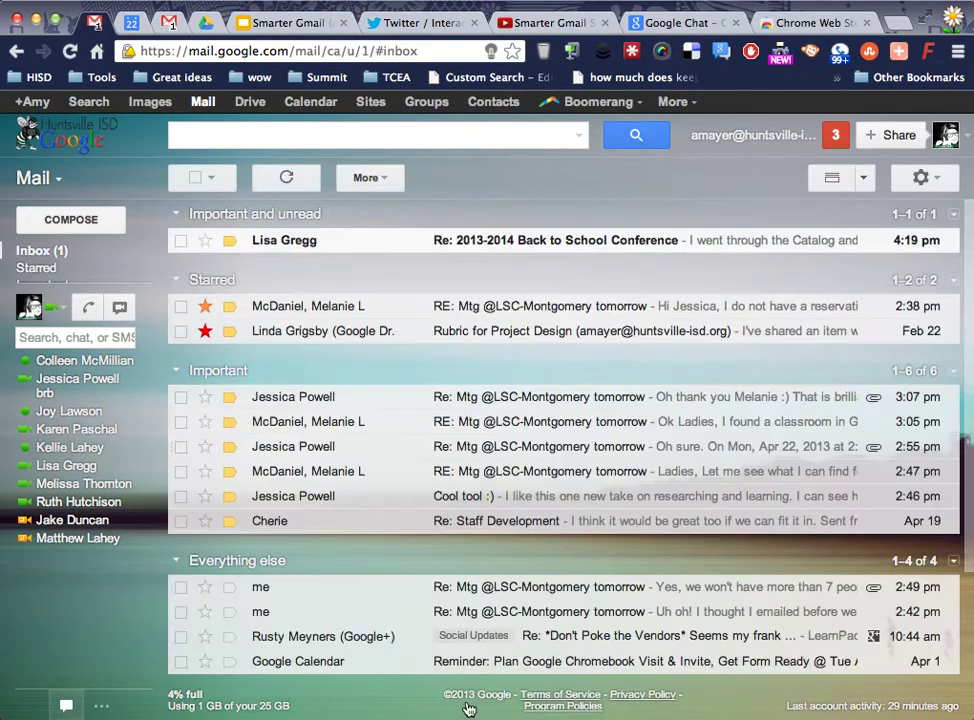
scroll(446, 400, down, 2)
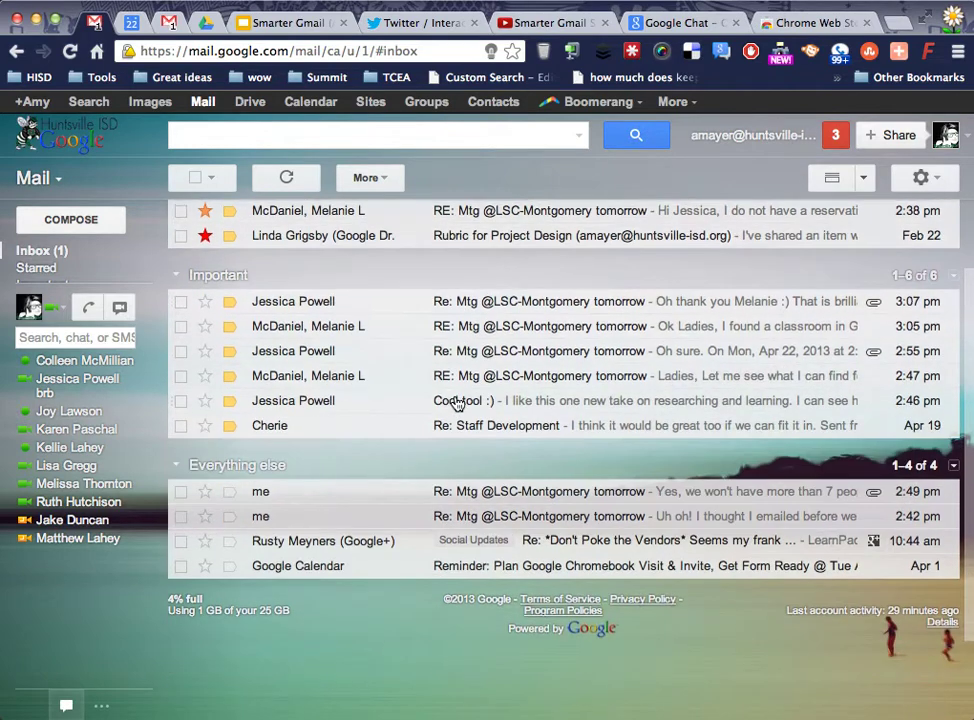
- Set Conversation view back to on in General settings and save the change
scroll(456, 402, up, 2)
click(920, 177)
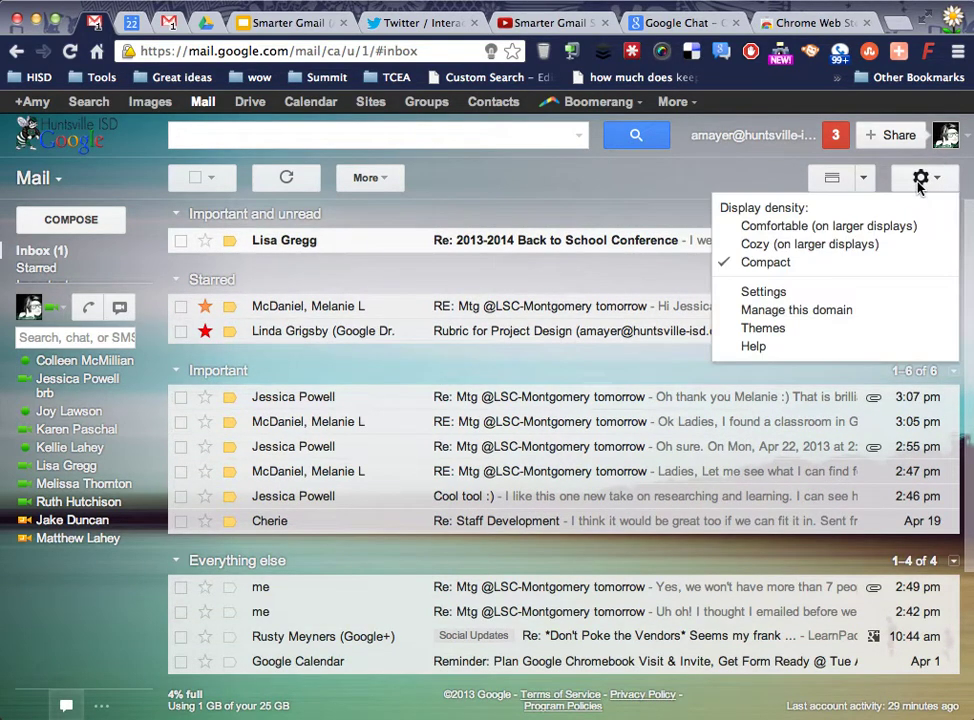
click(808, 288)
scroll(352, 494, down, 3)
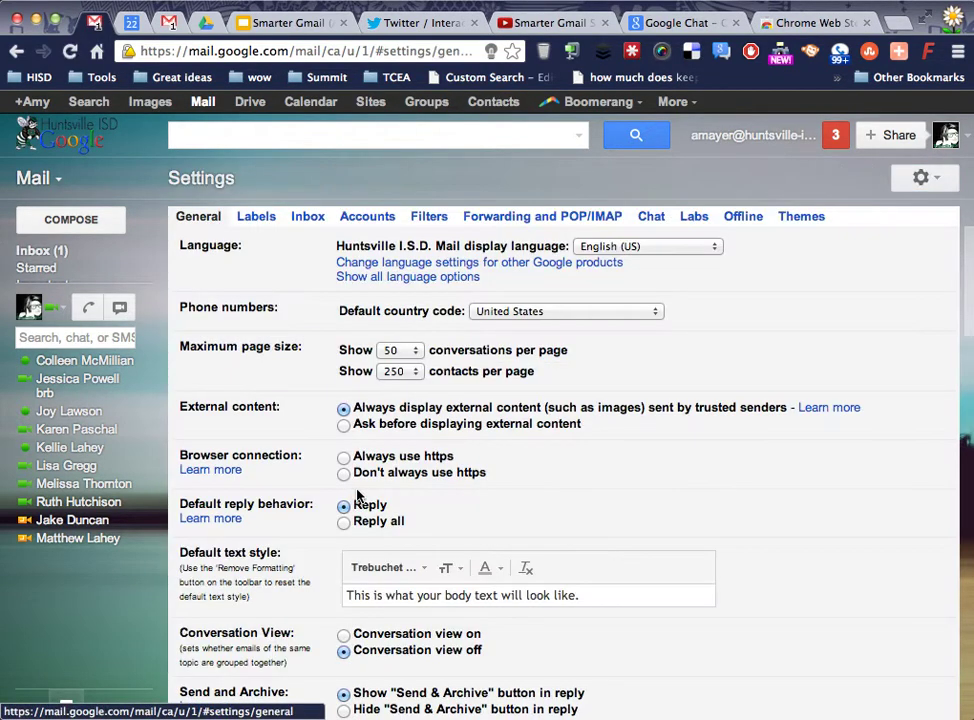
click(344, 365)
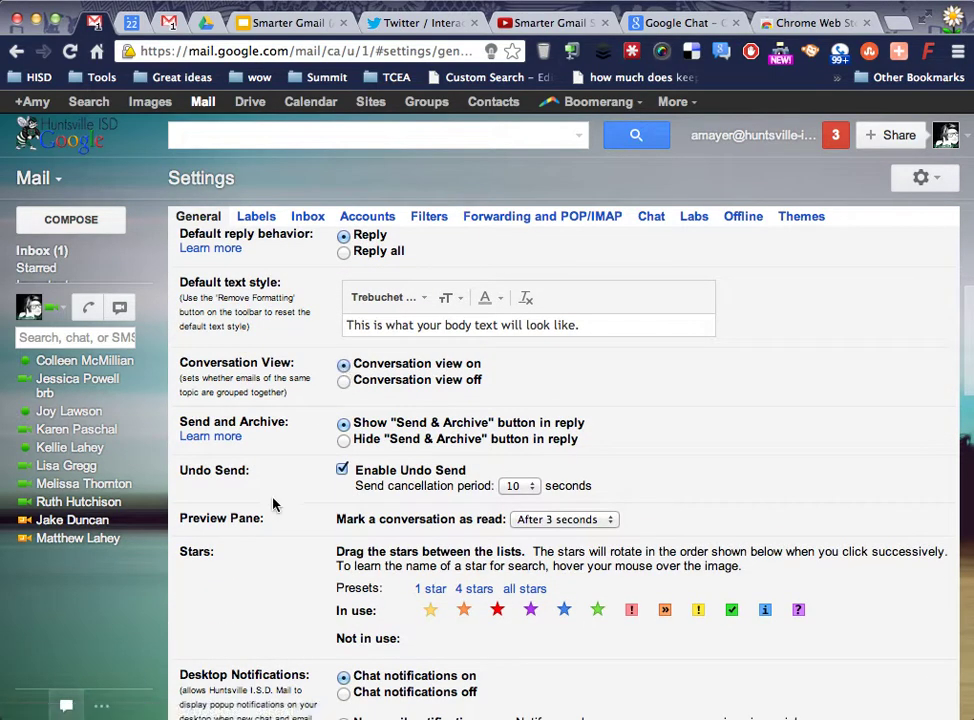
scroll(269, 459, down, 15)
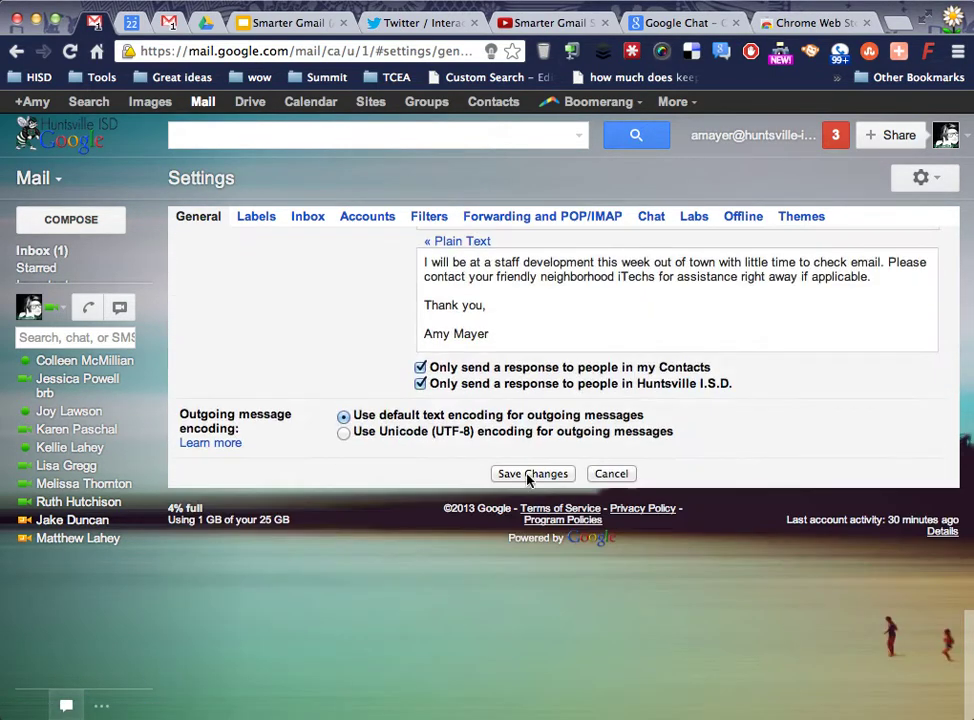
click(529, 476)
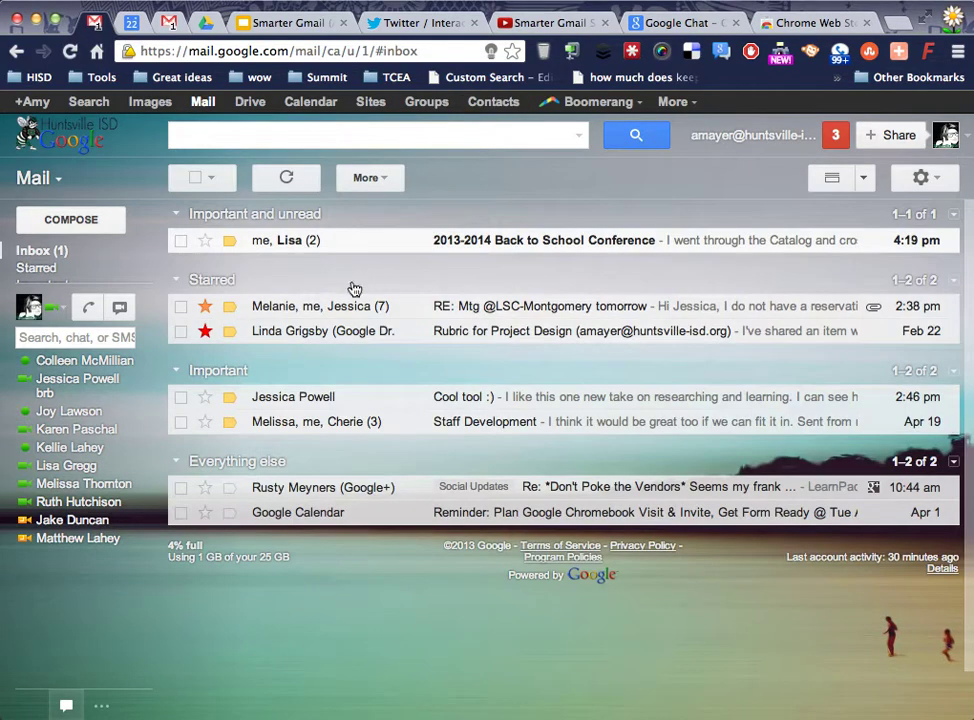
mouse_move(348, 313)
- Show slide 12, 'Archive vs. Delete', in the Smarter Gmail deck, then return to Gmail
click(275, 22)
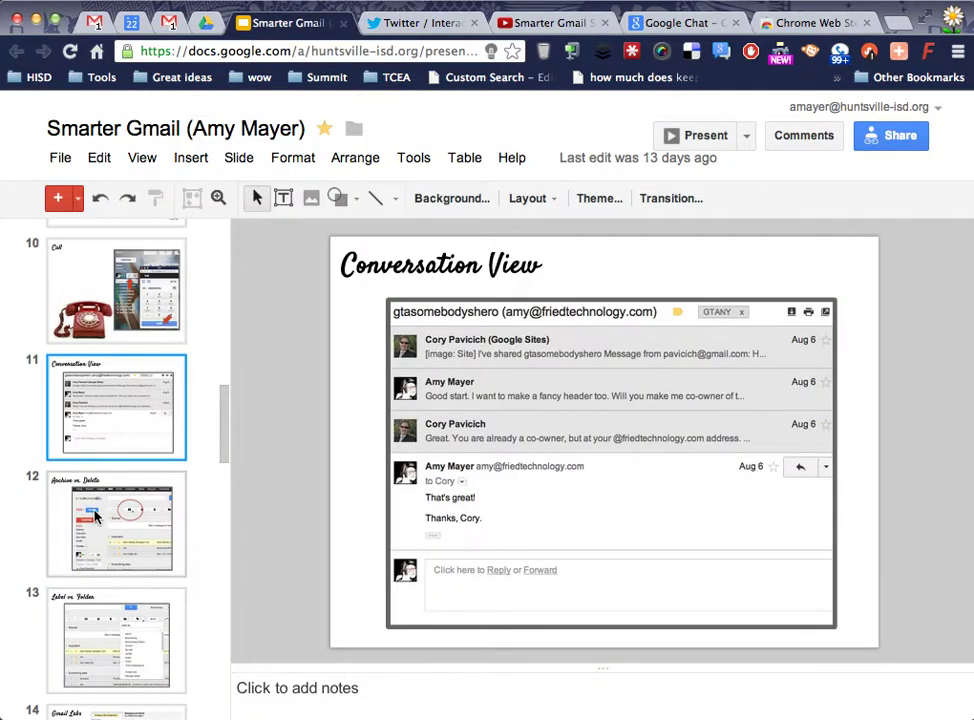
click(95, 516)
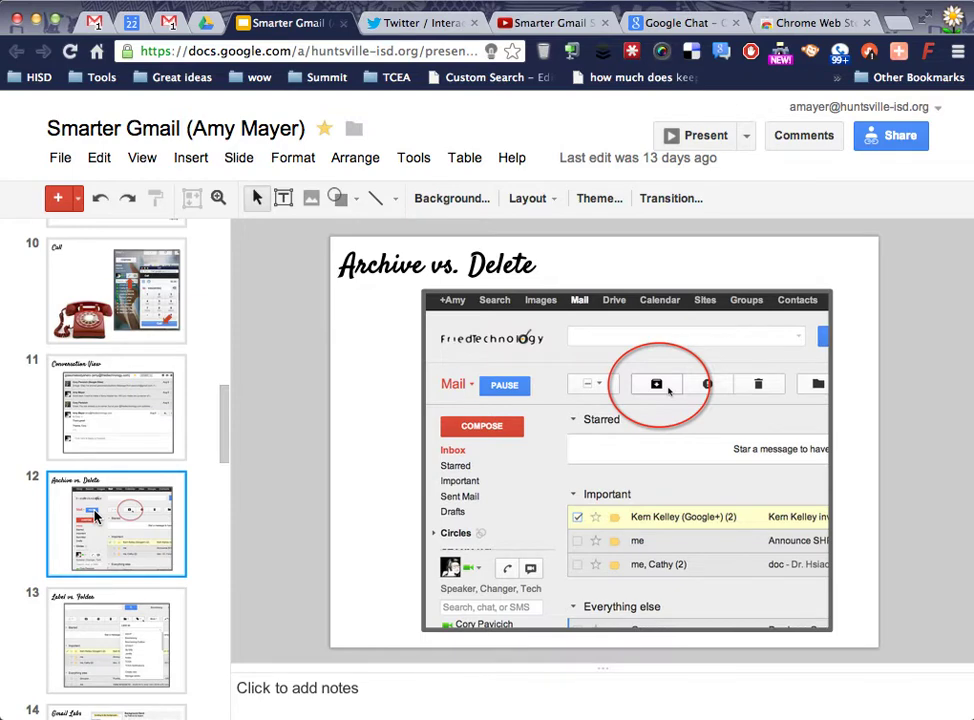
click(94, 22)
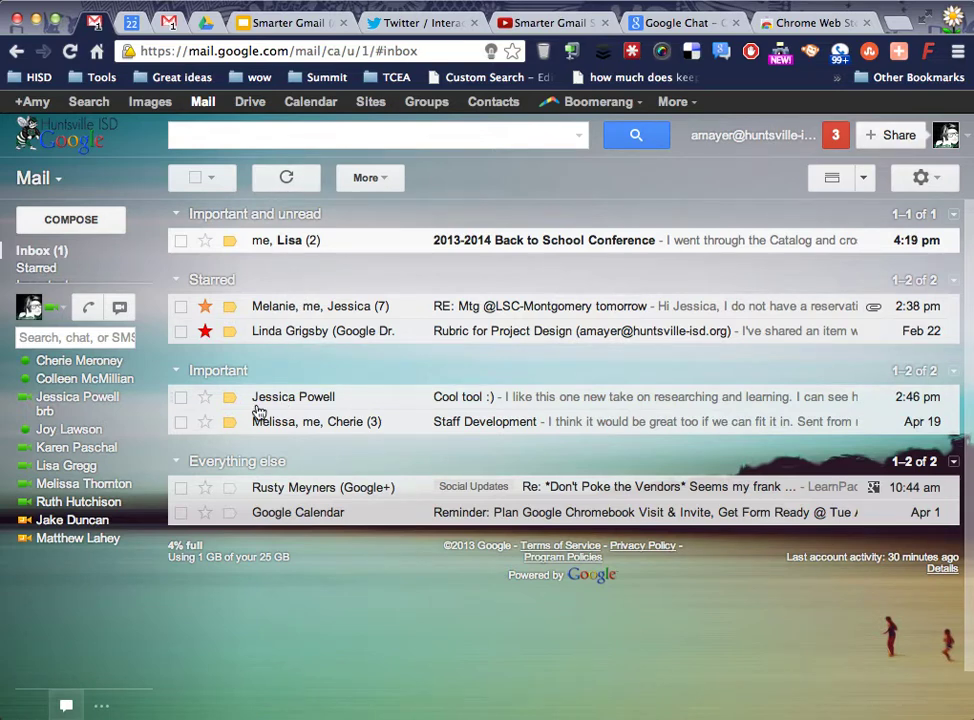
- Select the Cool tool :) message to reveal the Archive toolbar, then start a blank new message
click(181, 397)
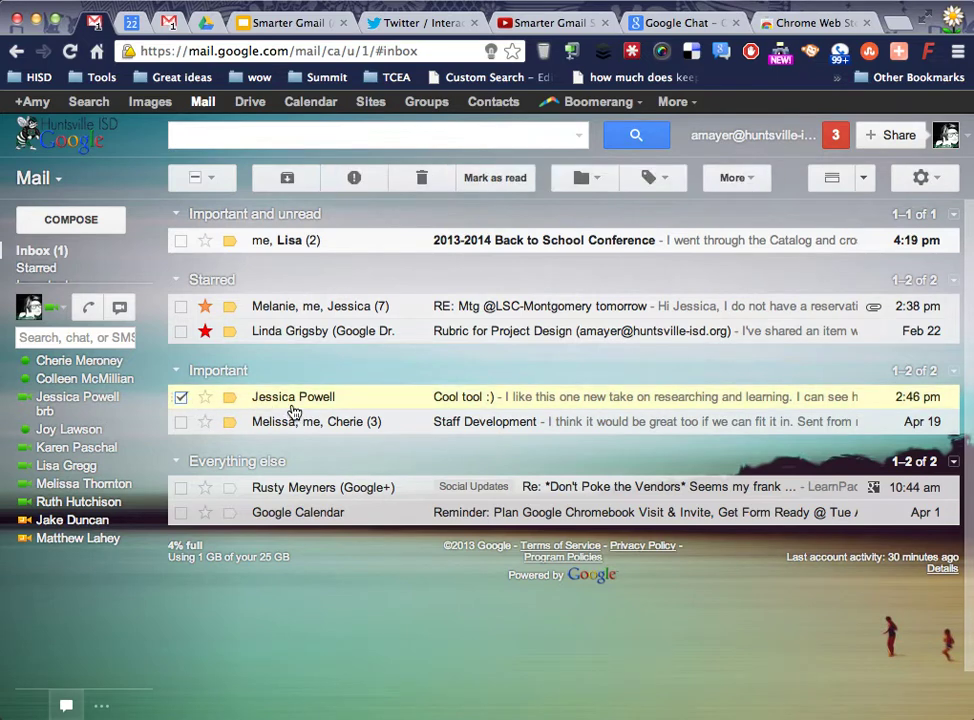
mouse_move(296, 406)
mouse_move(313, 314)
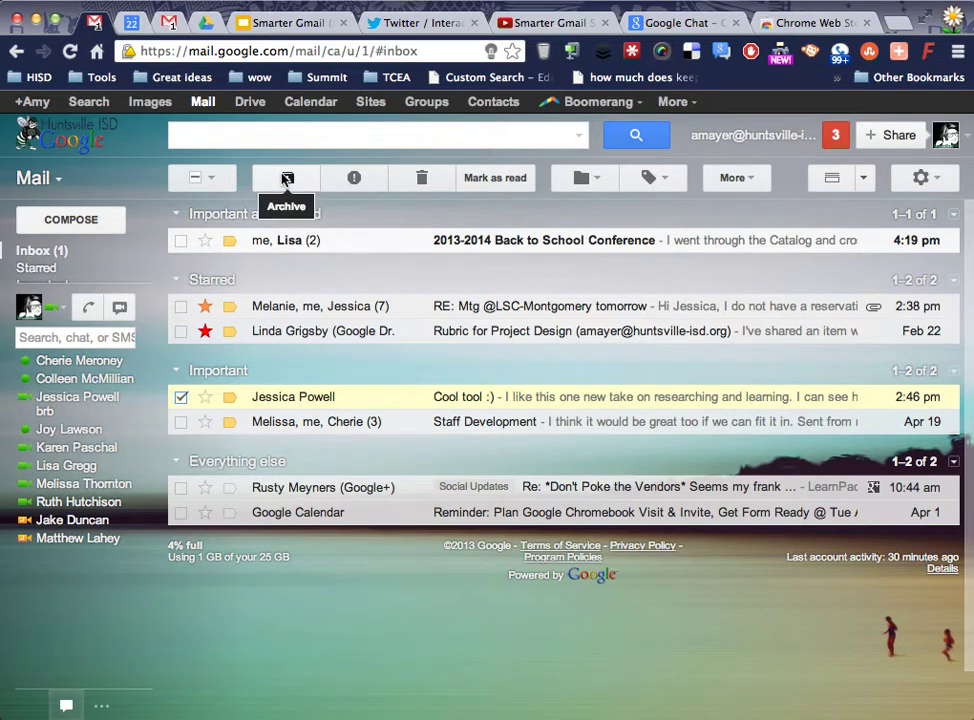
click(82, 222)
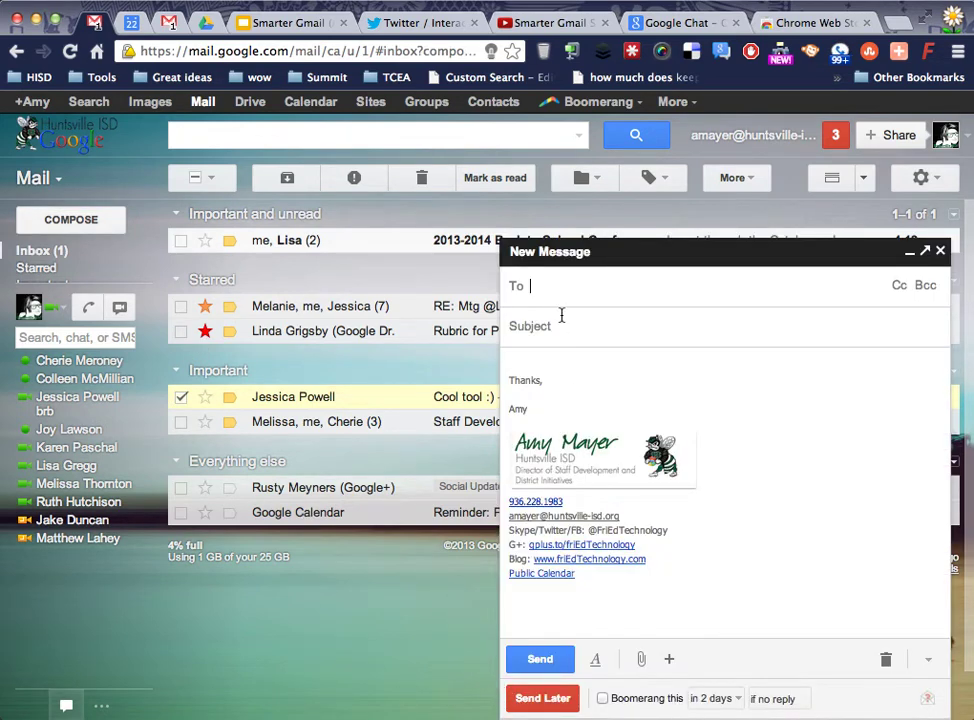
- Address the draft to a suggested contact, give it the subject 'test', then close it
text(am)
key(Tab)
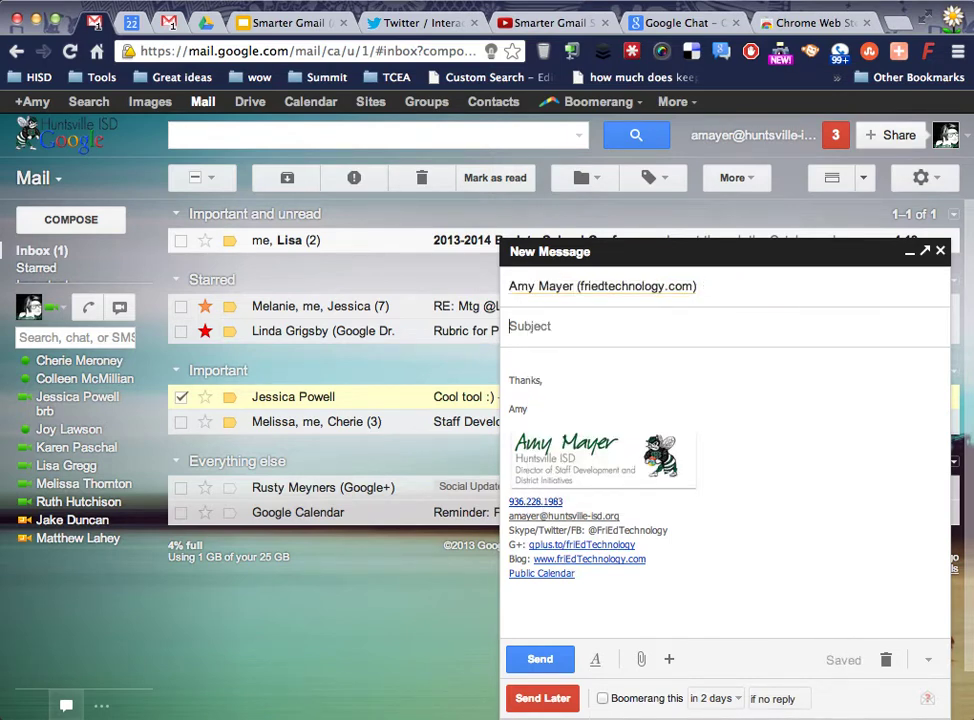
text(test)
key(Tab)
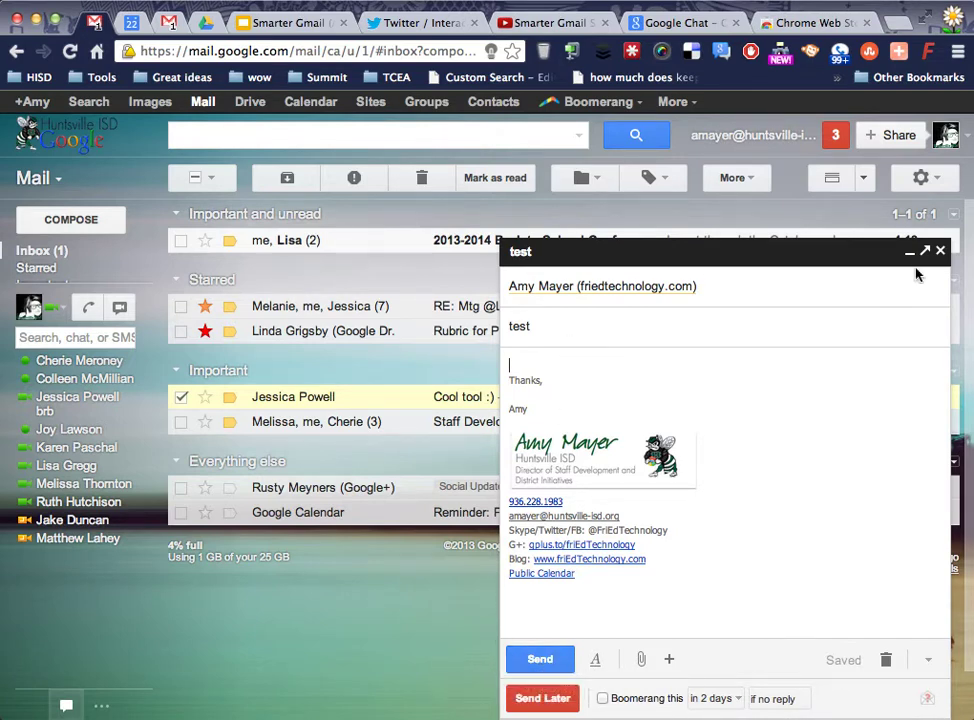
click(940, 251)
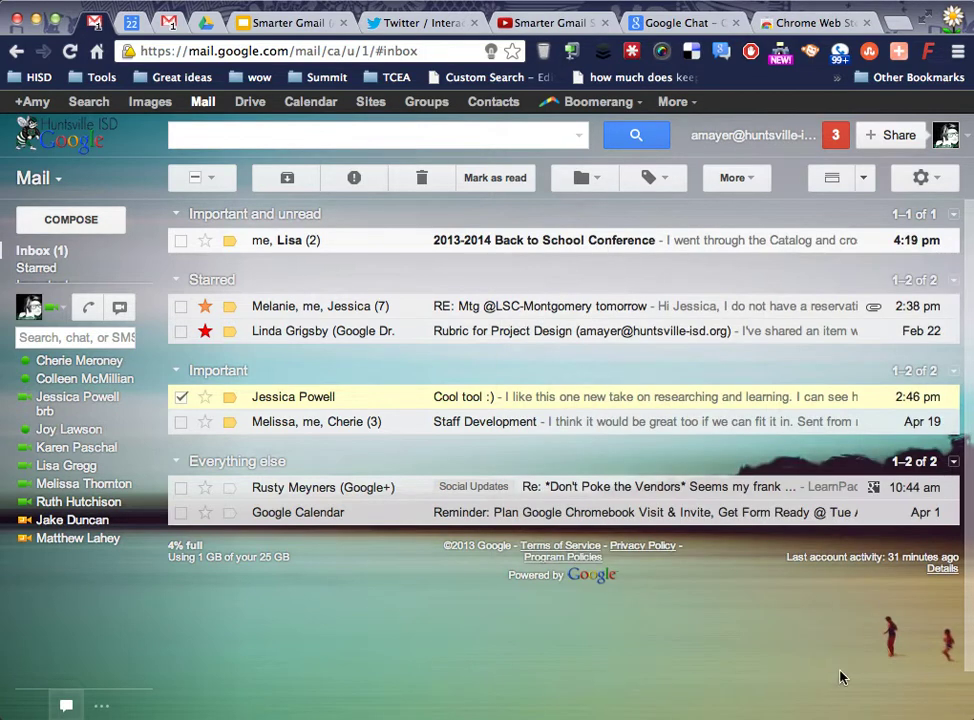
- Open Gmail's full settings on the Labs tab
click(925, 178)
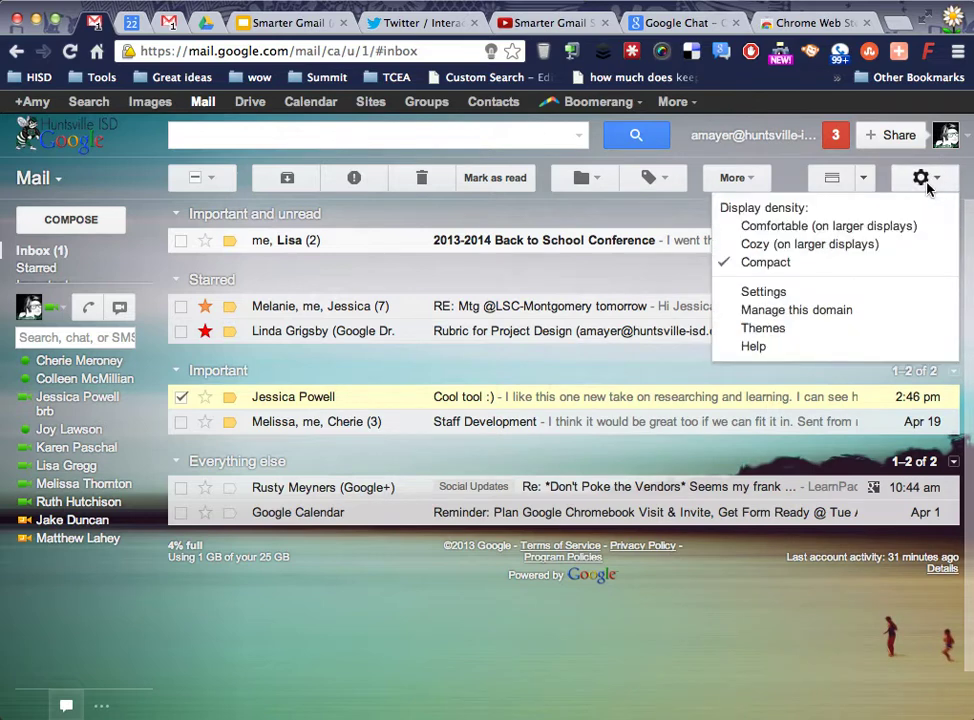
click(763, 291)
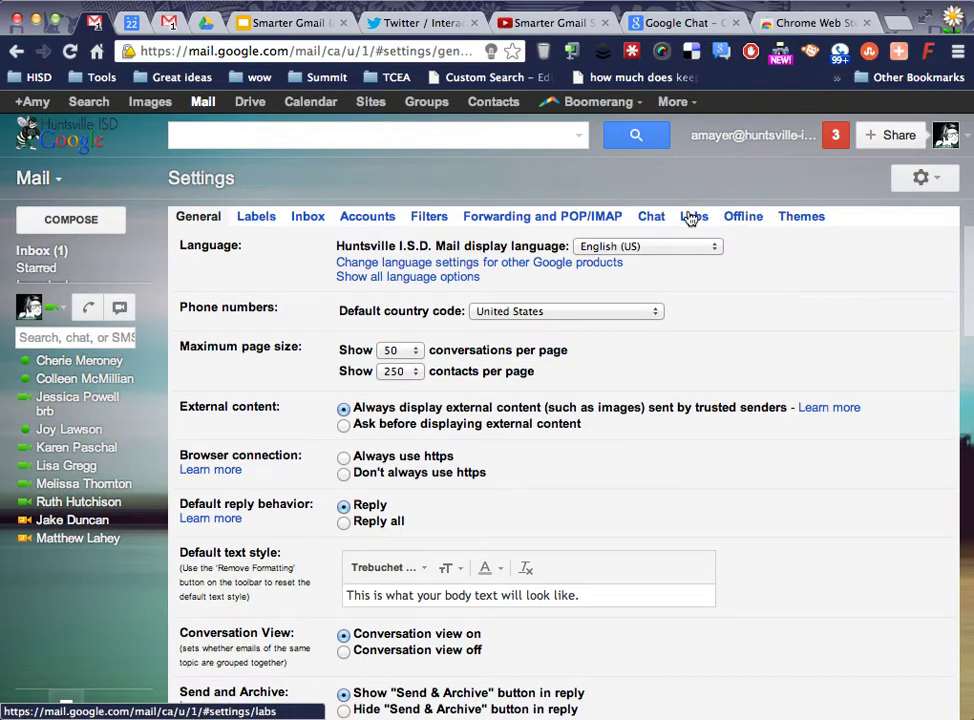
click(693, 216)
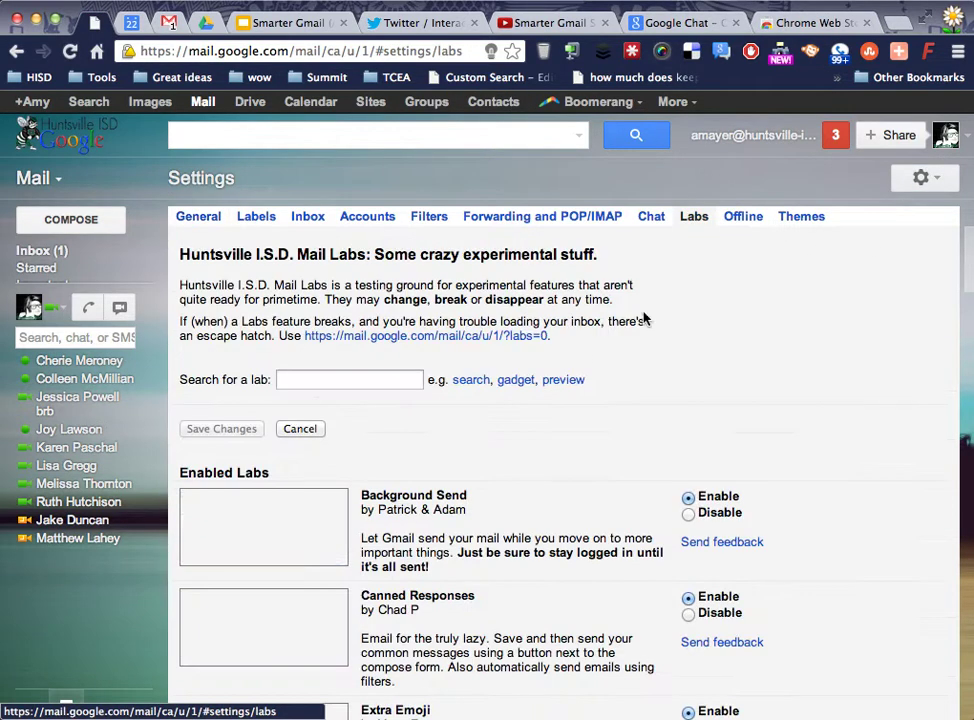
- Search the labs for 'send', then filter them by the 'search' example
click(302, 379)
text(send)
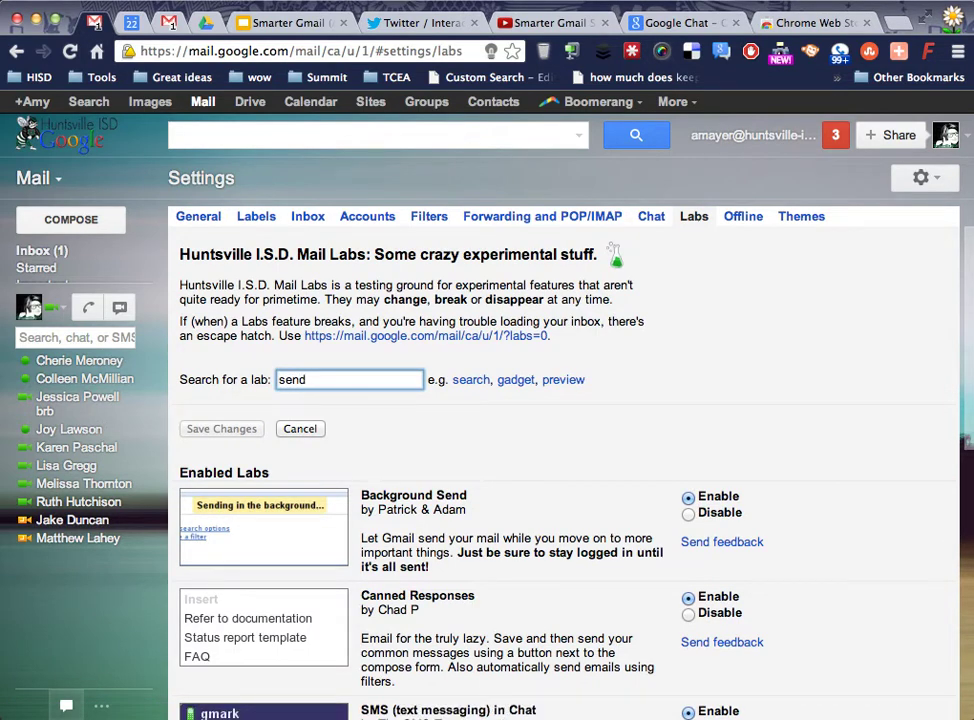
scroll(535, 480, down, 7)
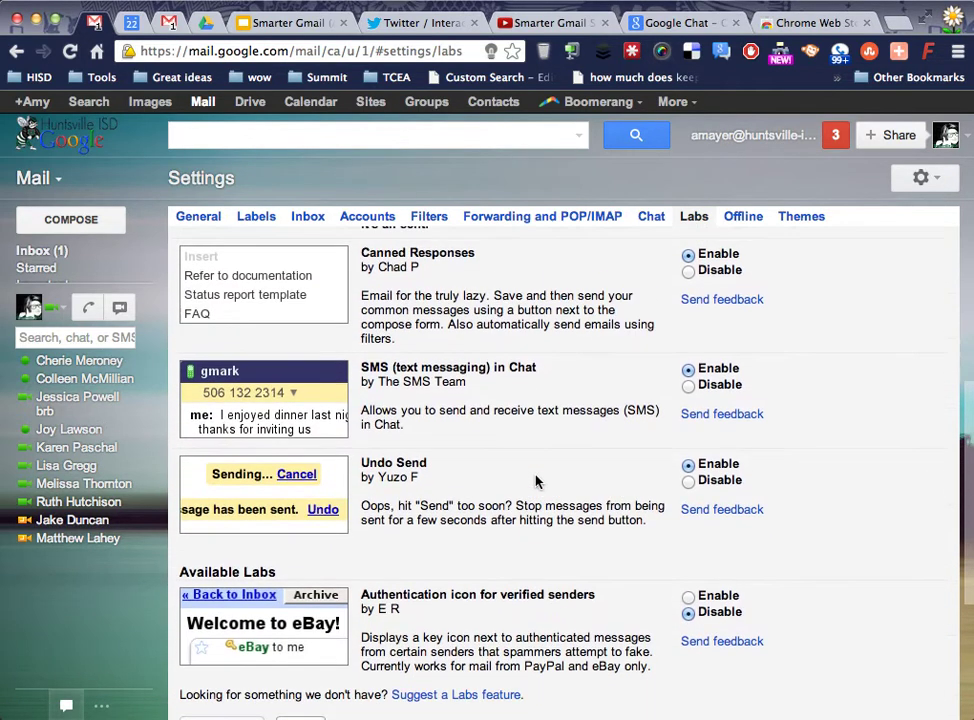
scroll(444, 432, up, 5)
click(468, 380)
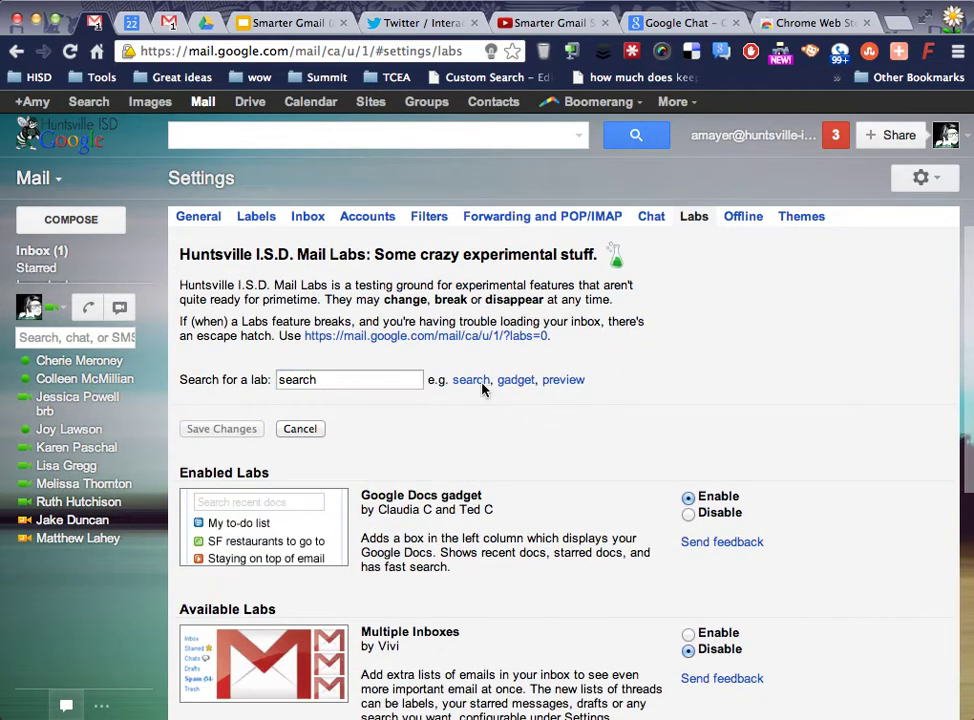
scroll(560, 420, down, 3)
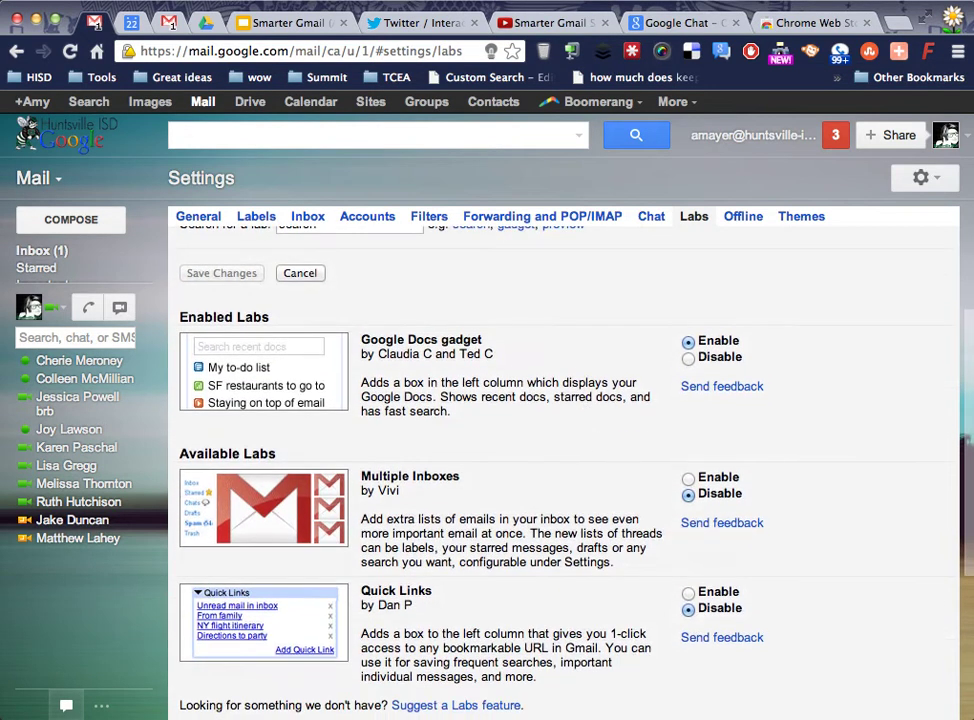
- Return to the General settings tab to review Conversation View and Send & Archive
click(198, 216)
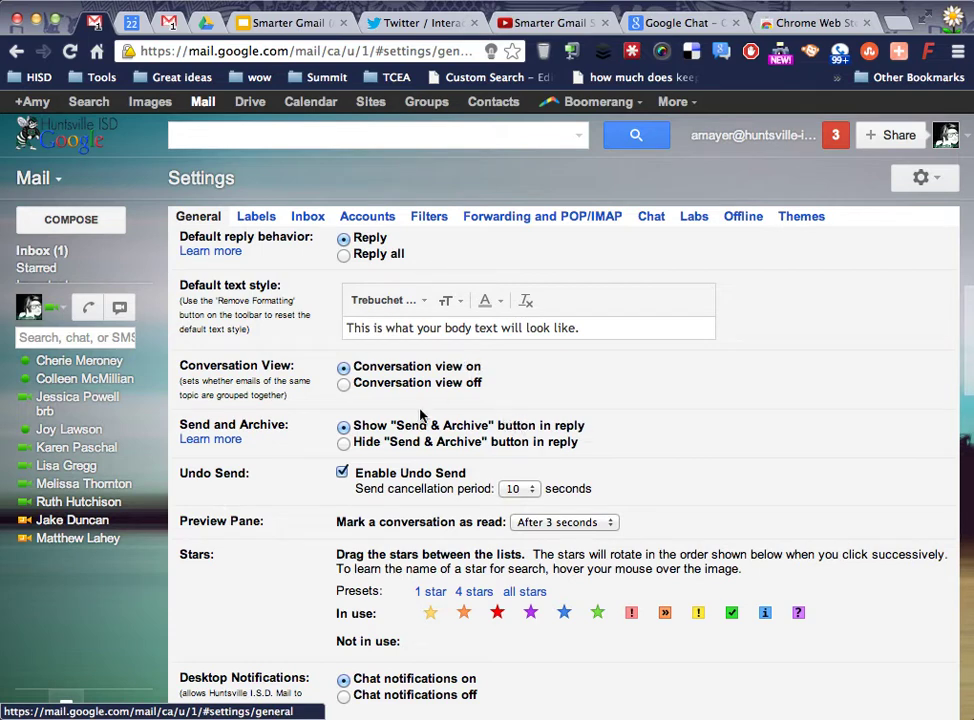
click(62, 254)
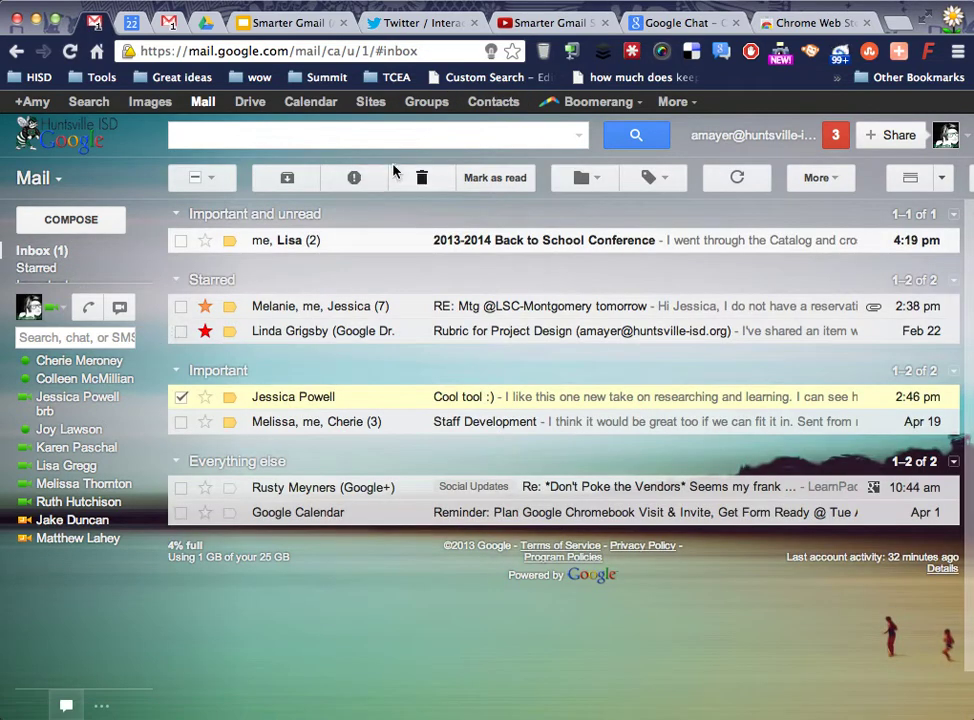
click(289, 308)
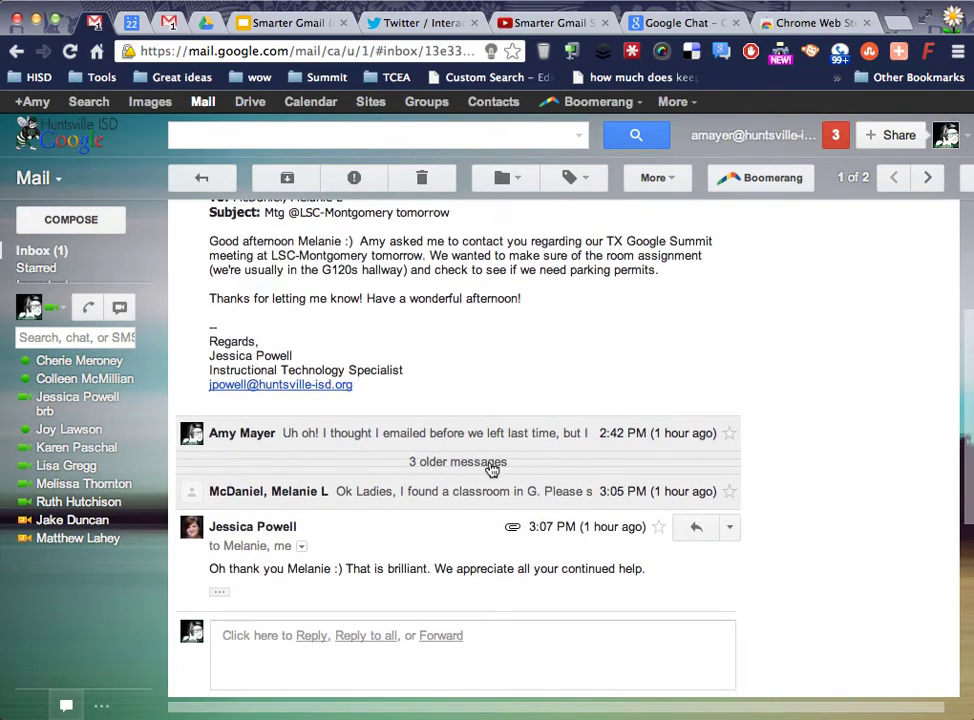
click(491, 462)
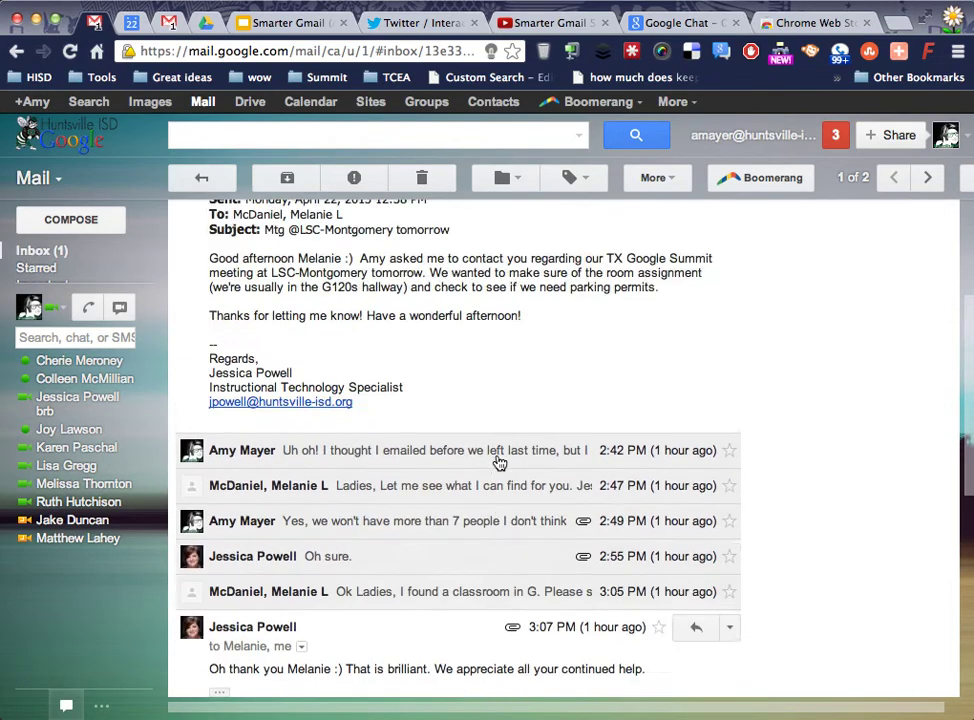
scroll(398, 380, down, 5)
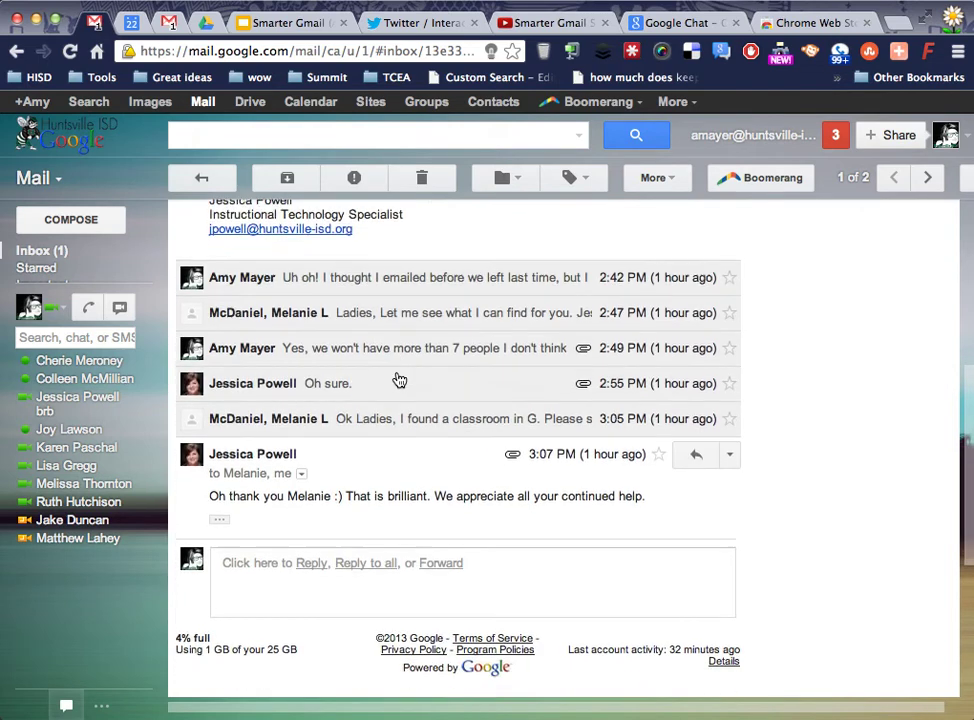
scroll(390, 395, down, 2)
- Expand the 3:05 PM classroom message and view, then dismiss, its actions list
click(393, 320)
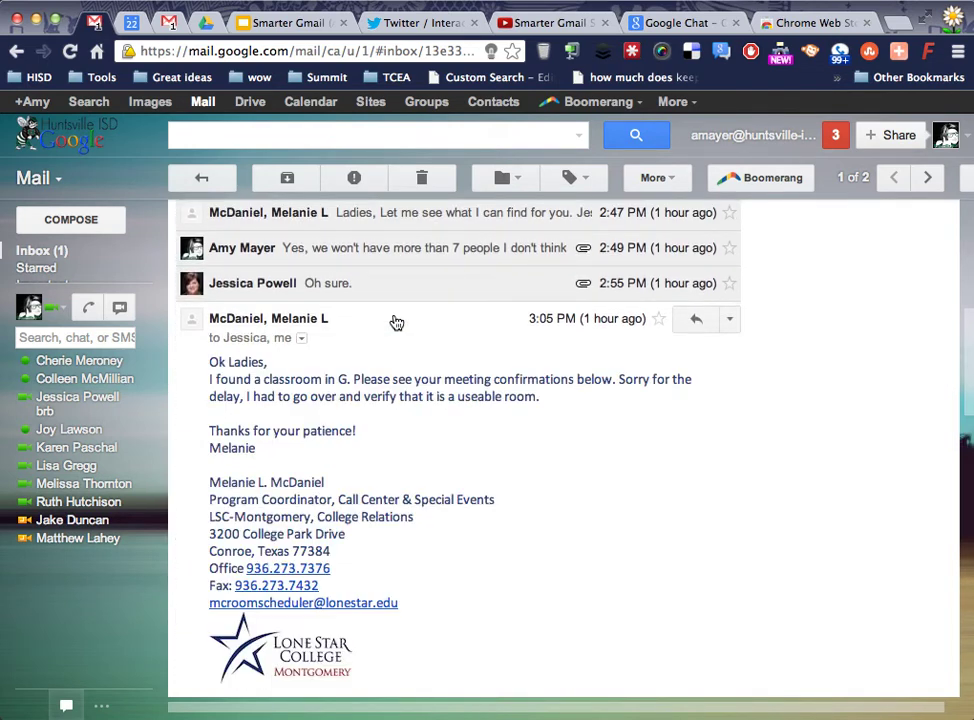
click(729, 319)
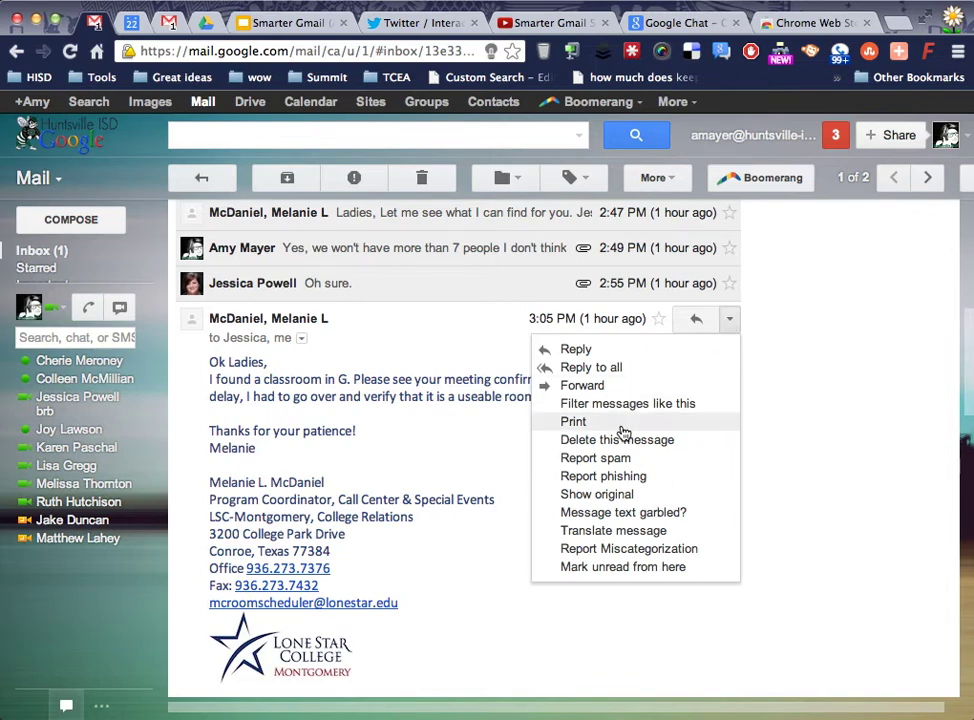
click(496, 378)
- Show, then close, the More actions list for the whole conversation
scroll(607, 348, up, 5)
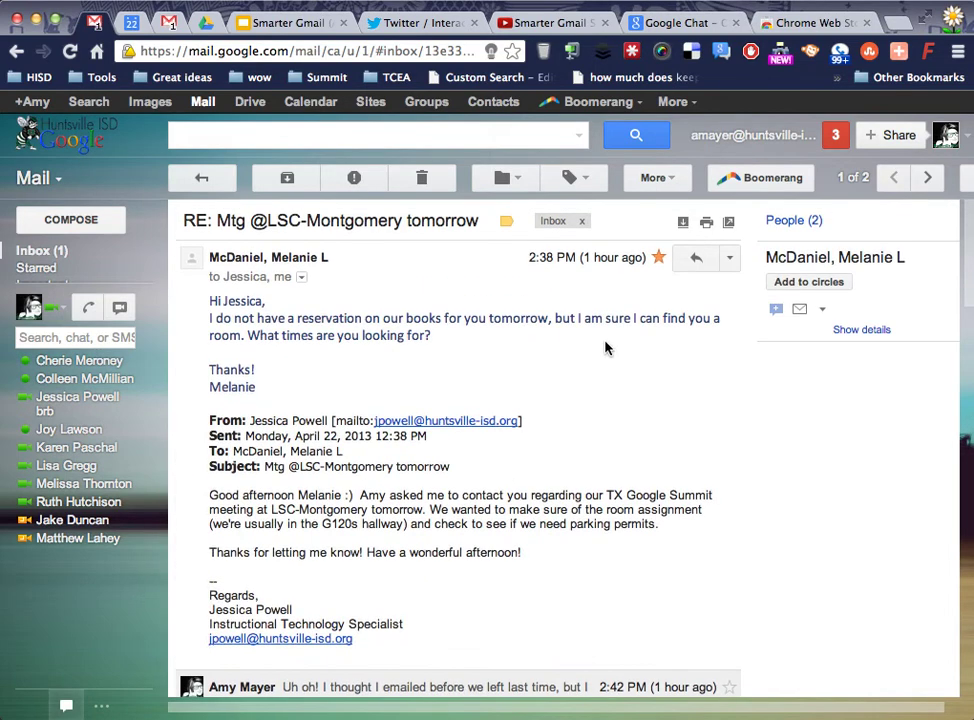
click(656, 178)
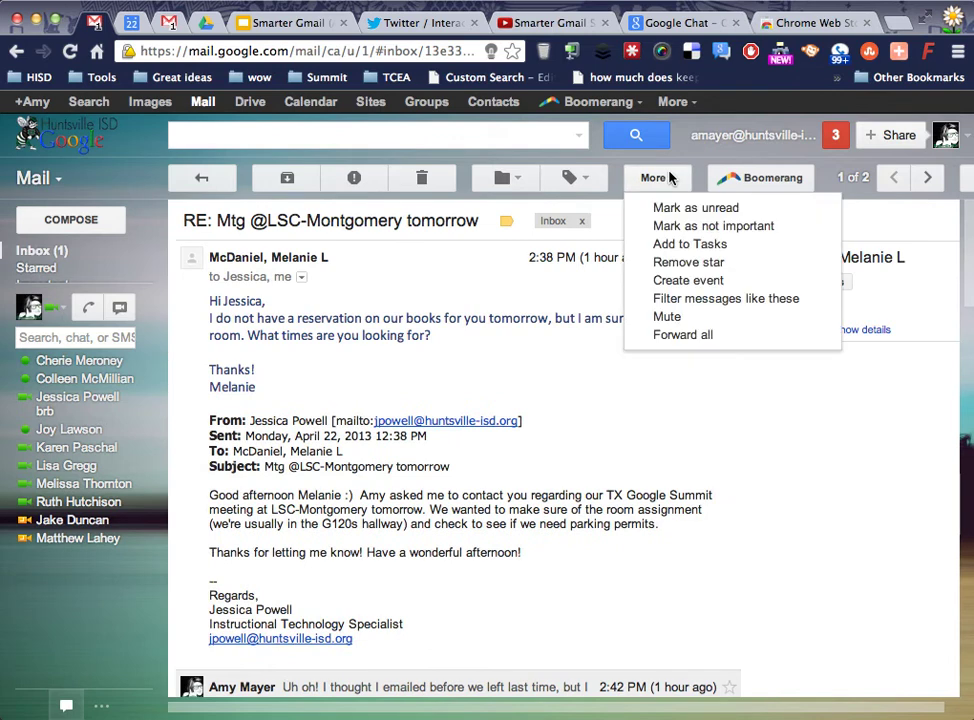
click(611, 281)
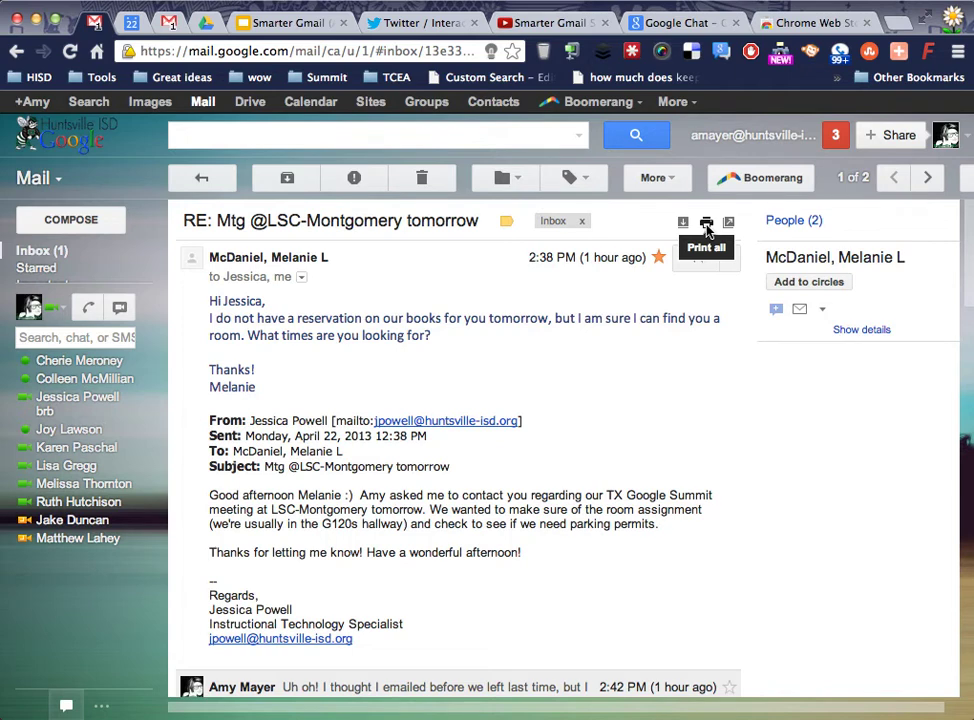
- Collapse the first message and the 3:05 PM message, leaving the 3:07 PM reply open
click(570, 282)
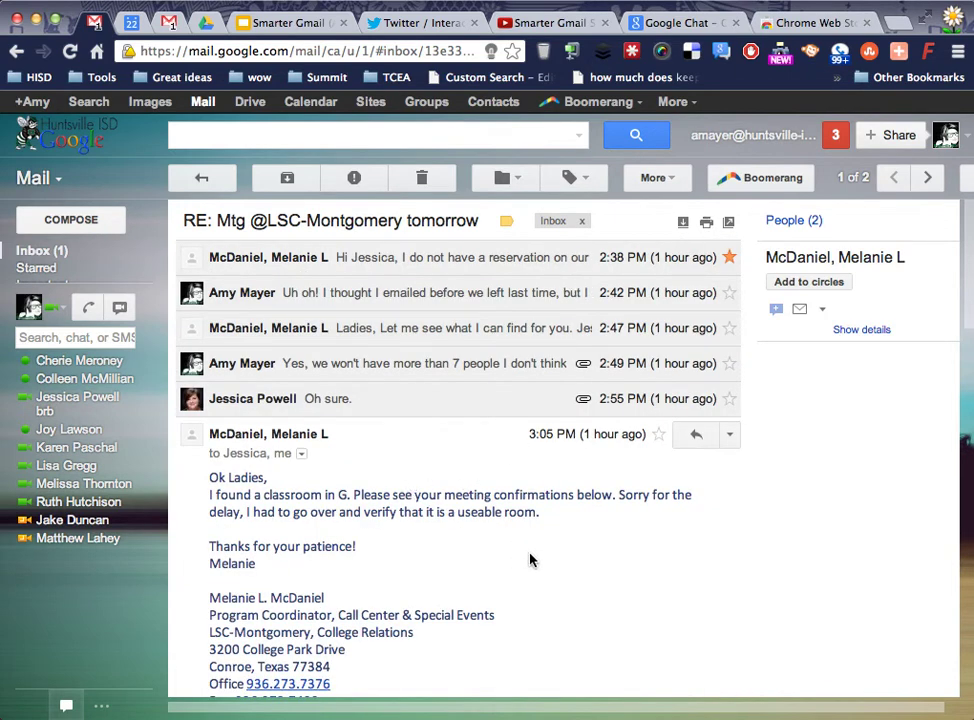
scroll(636, 556, down, 4)
scroll(636, 556, up, 4)
click(368, 452)
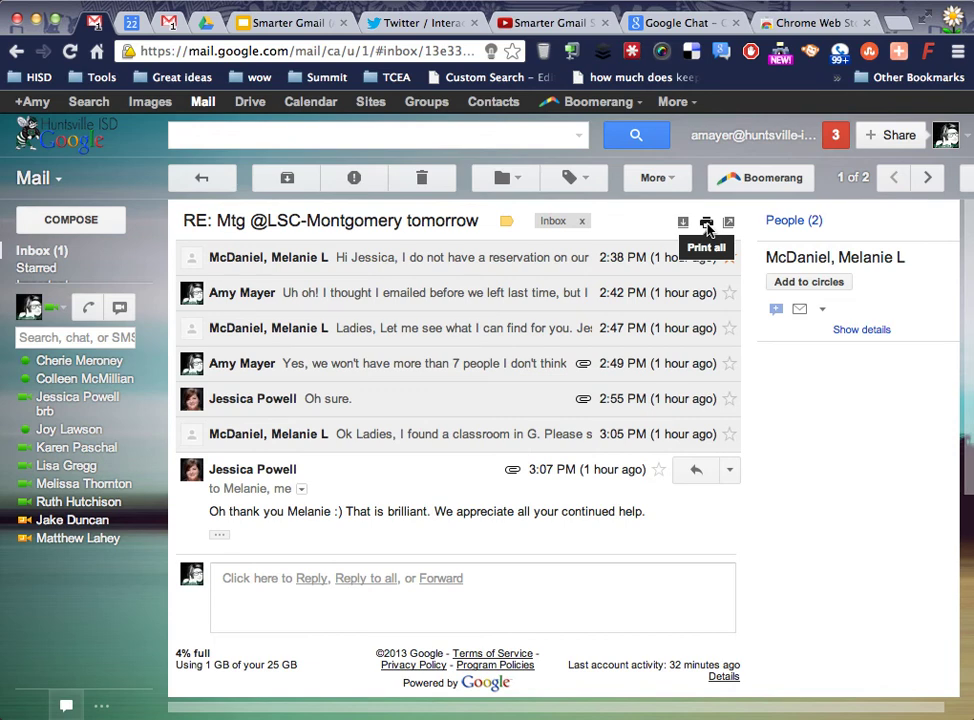
- Switch back to the Smarter Gmail slides on slide 12, 'Archive vs. Delete'
click(290, 24)
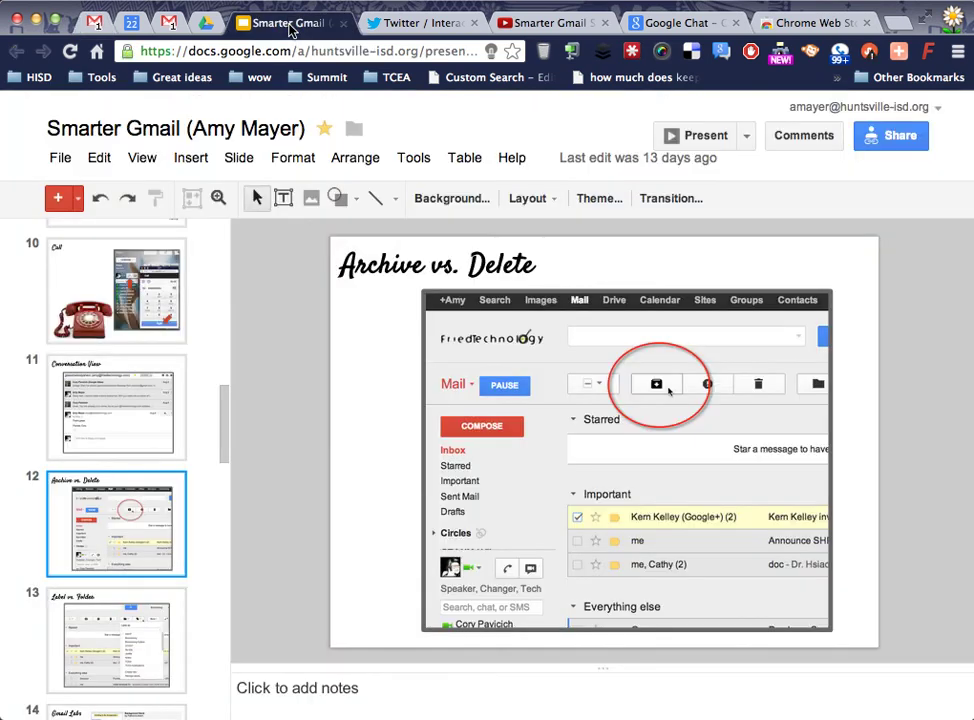